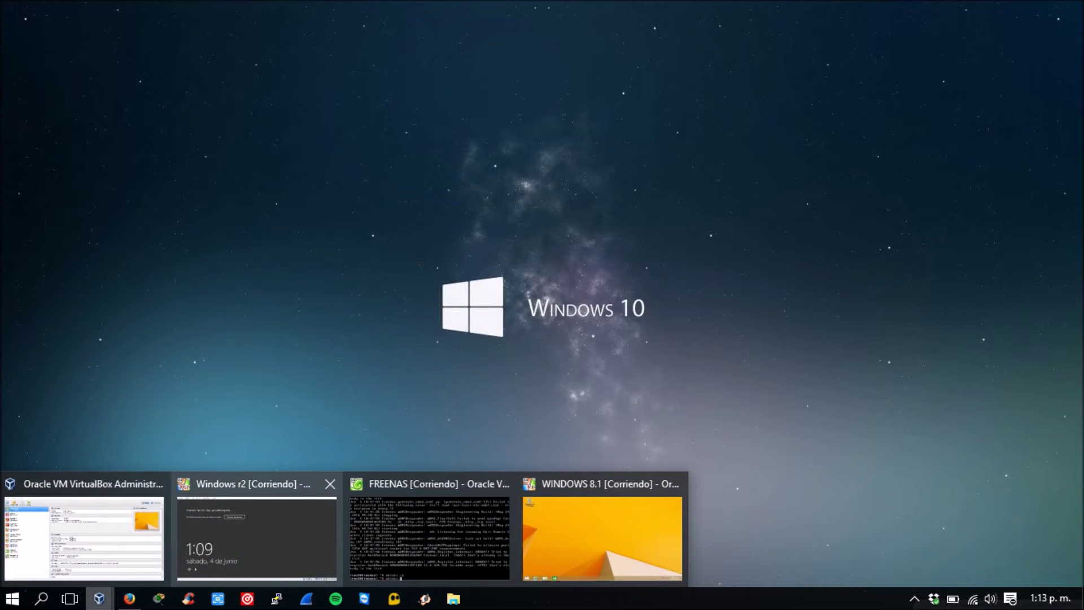
- Unlock the Windows Server 2012 R2 VM and sign in as domain administrator, with Caps Lock off
left_click(254, 532)
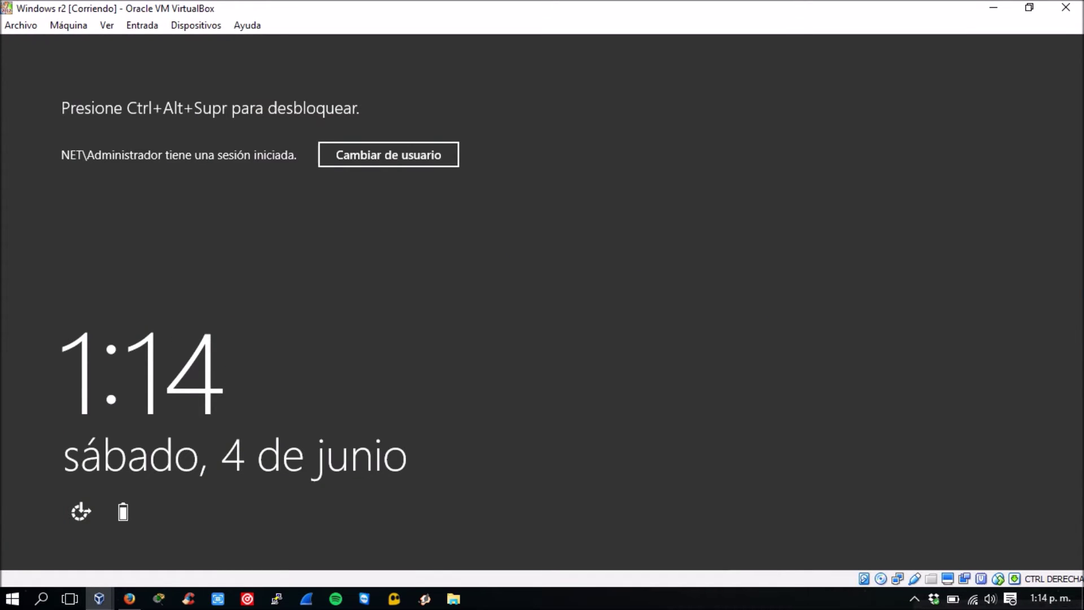
key("ctrl+alt+Delete")
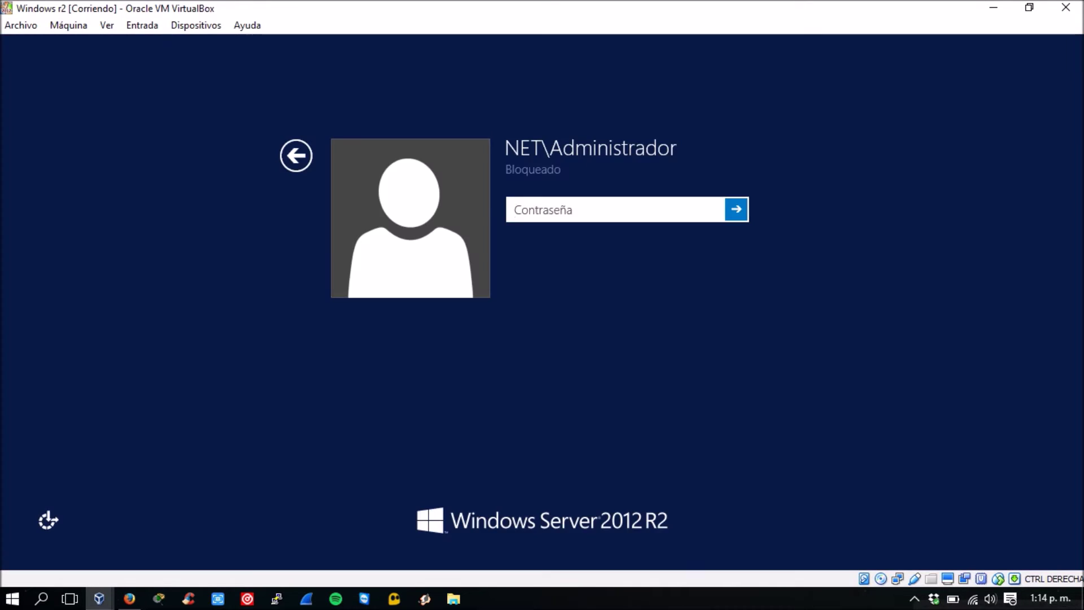
key("Caps_Lock")
type("••••")
key("BackSpace")
key("BackSpace")
key("BackSpace")
key("Caps_Lock")
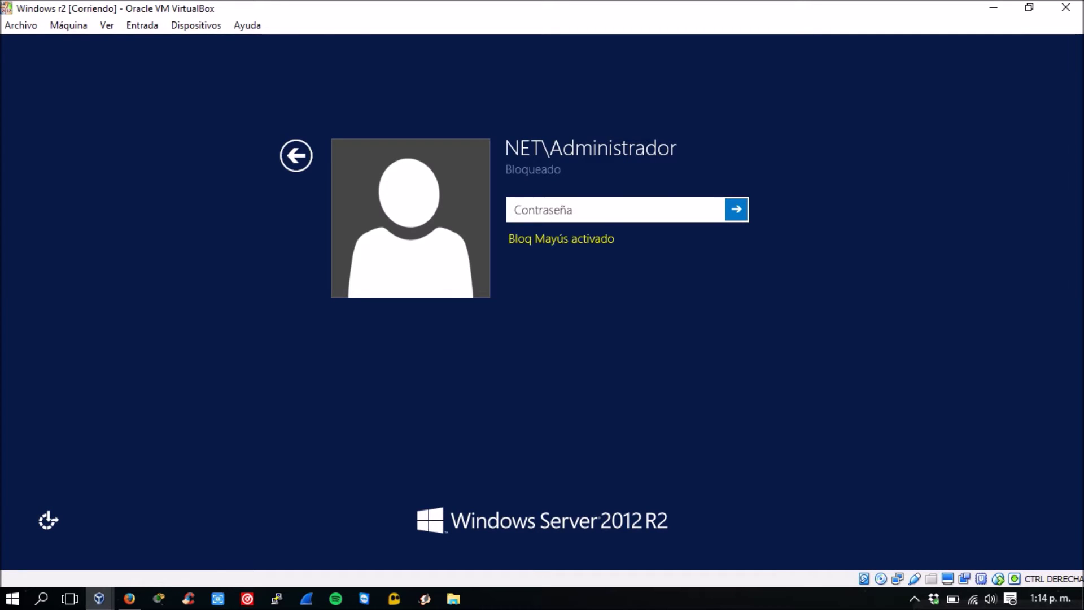
type("•••••••")
key("Return")
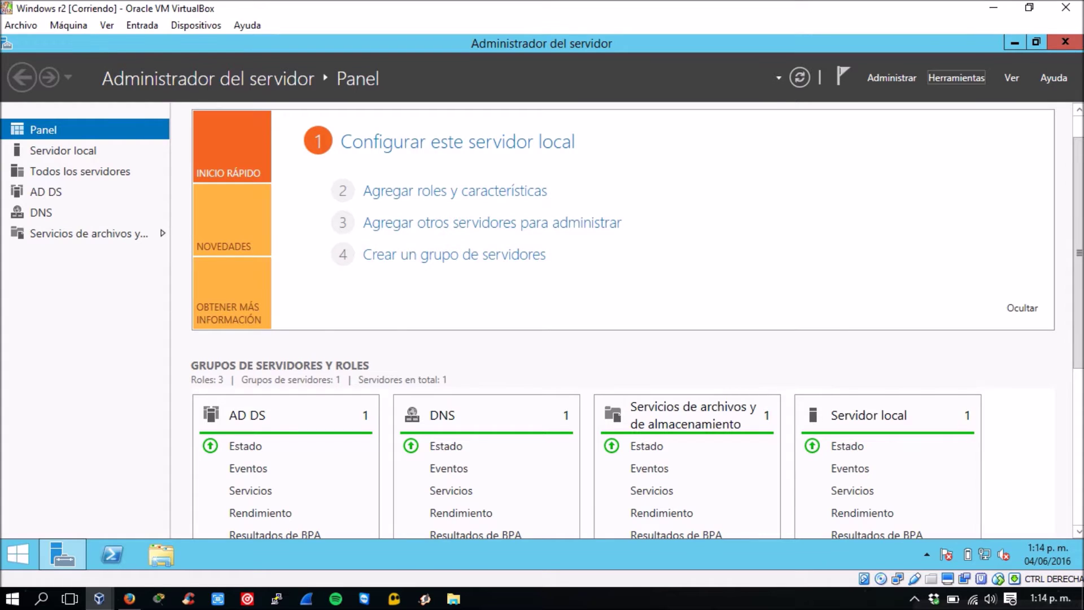
- Open Active Directory Users and Computers from the AD DS page's Herramientas menu
left_click(956, 77)
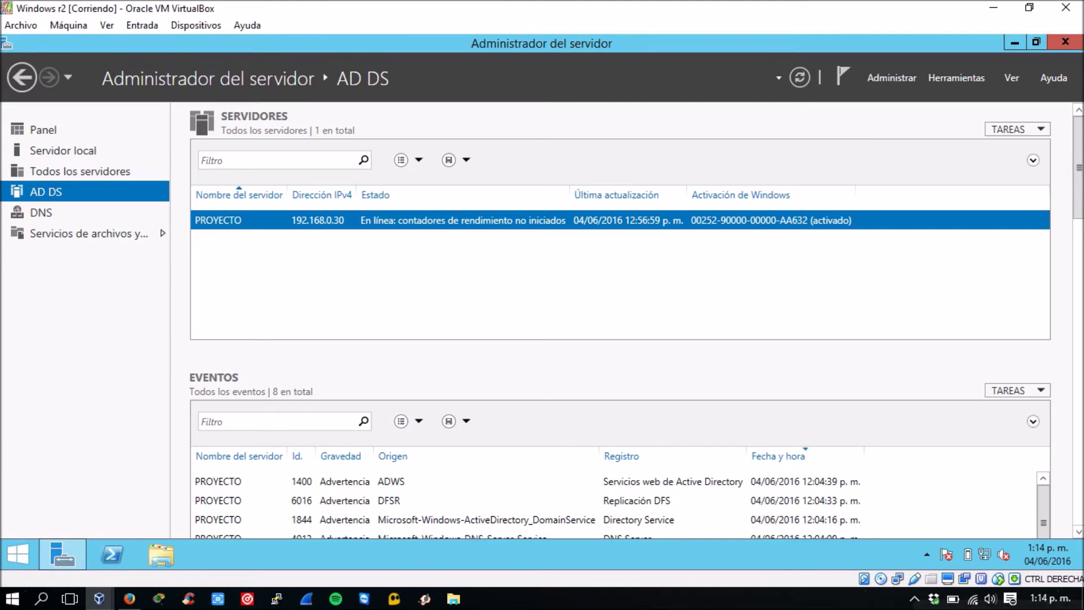
left_click(957, 77)
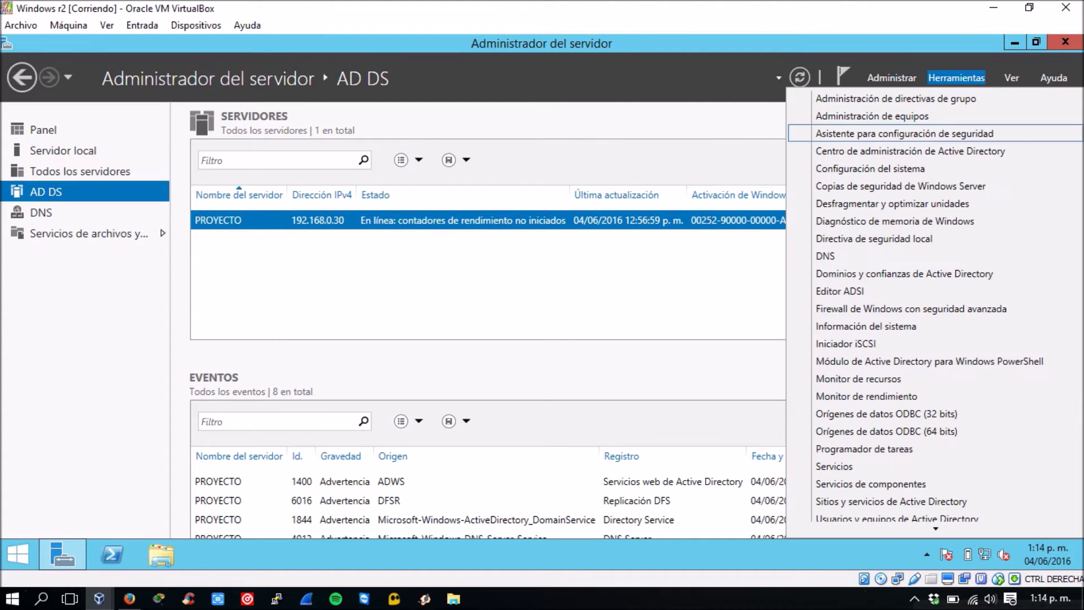
scroll(890, 484, "down", 4)
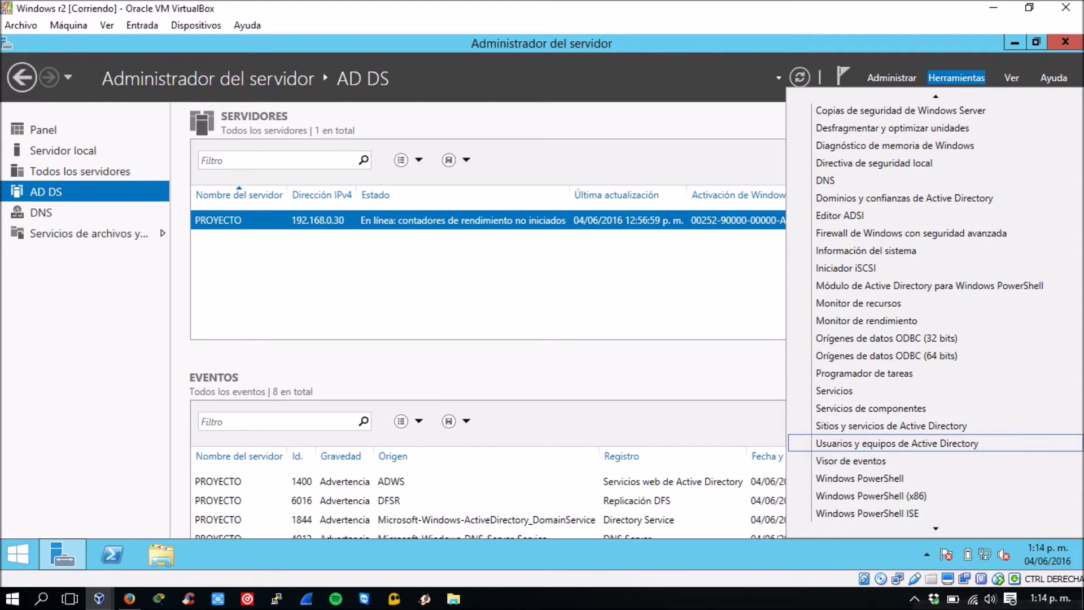
left_click(896, 443)
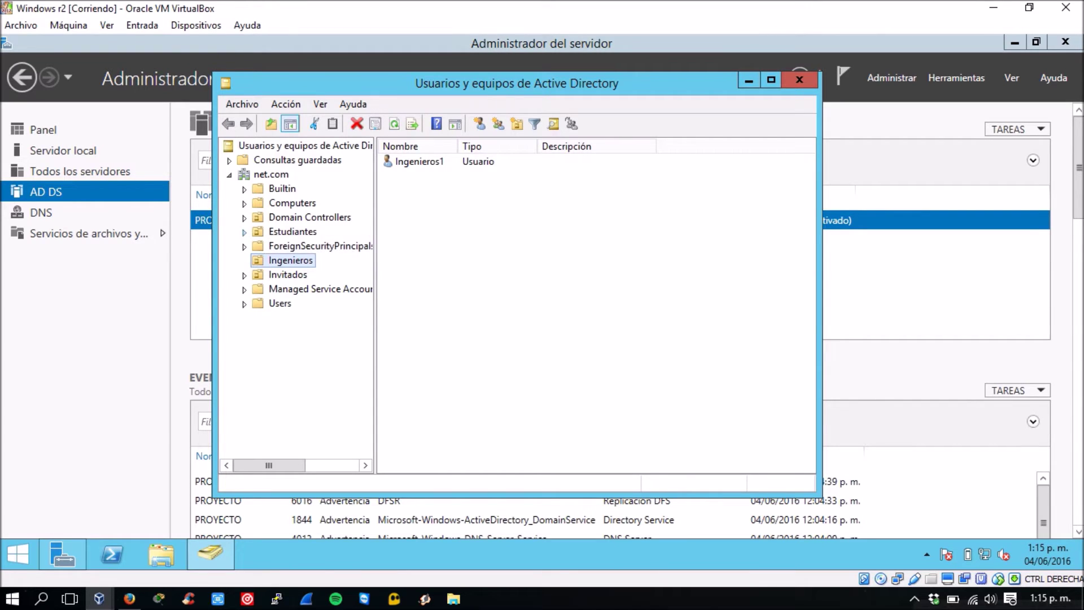
- Check the users in the Estudiantes, Ingenieros and Invitados OUs, then bring the FreeNAS console forward
left_click(292, 231)
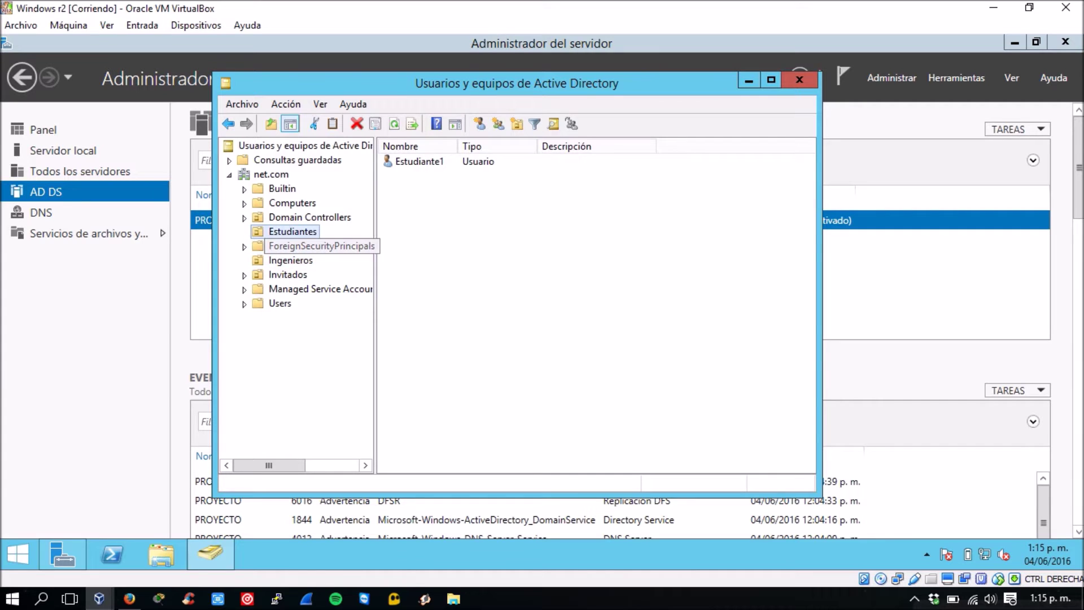
left_click(291, 260)
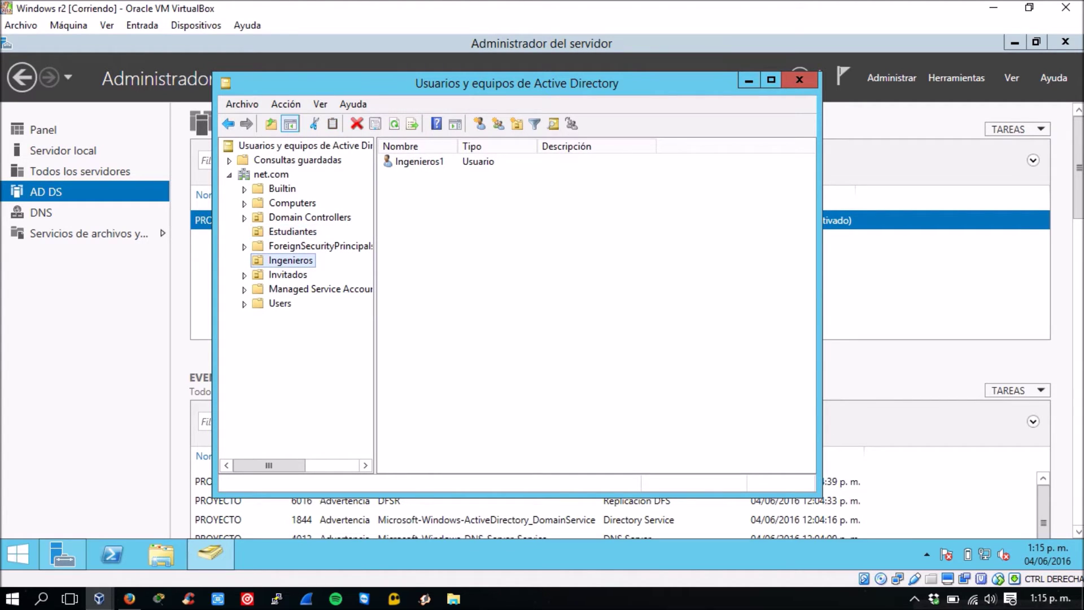
key("Down")
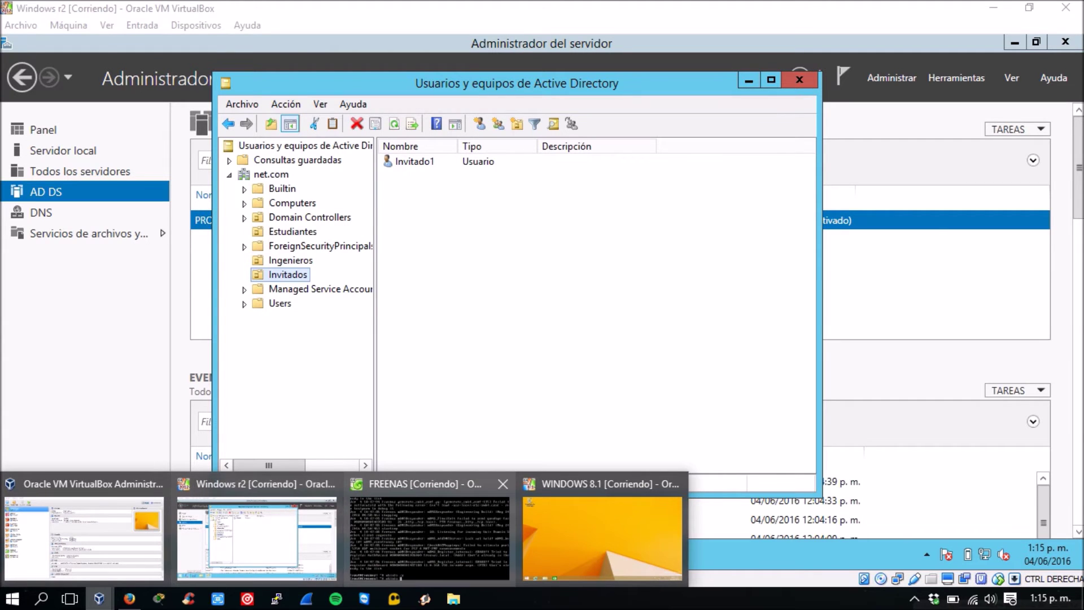
left_click(429, 538)
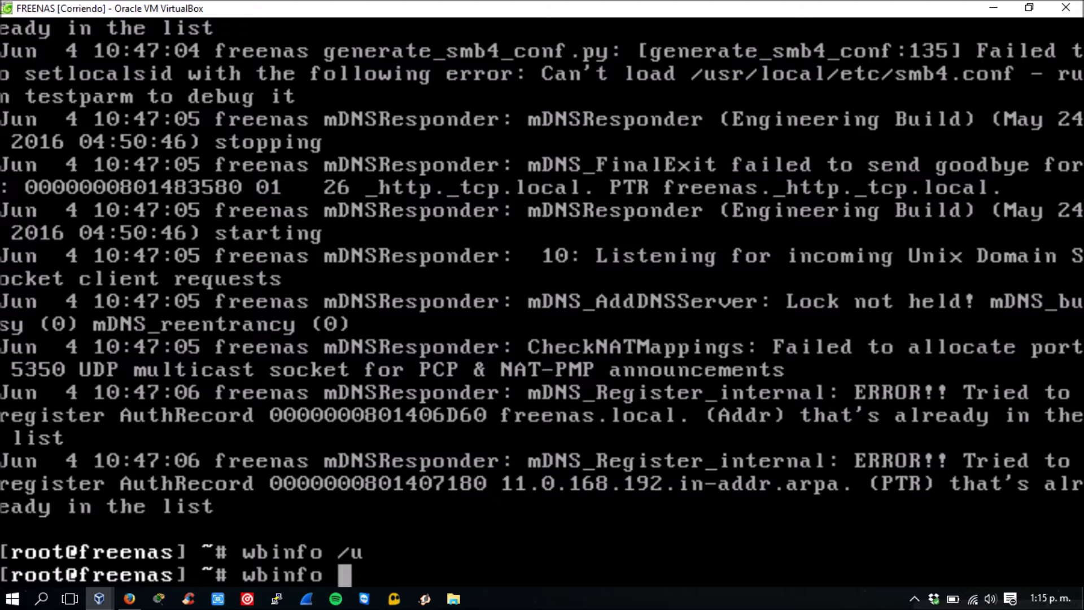
type("-")
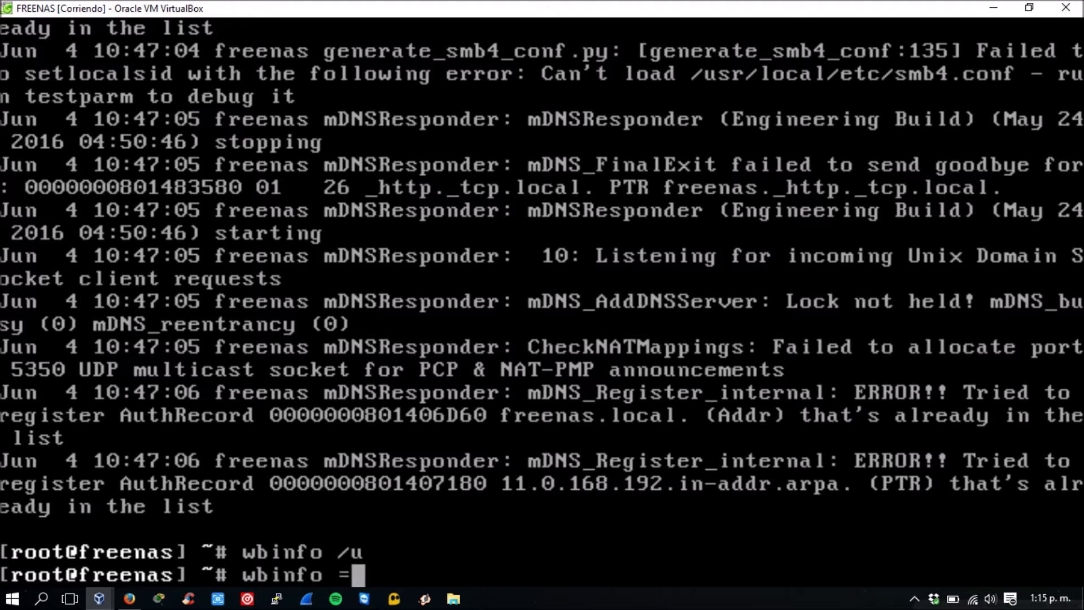
- List domain users with wbinfo -u on FreeNAS, then switch to the FreeNAS web UI
key("BackSpace")
type("-")
type("u")
key("Return")
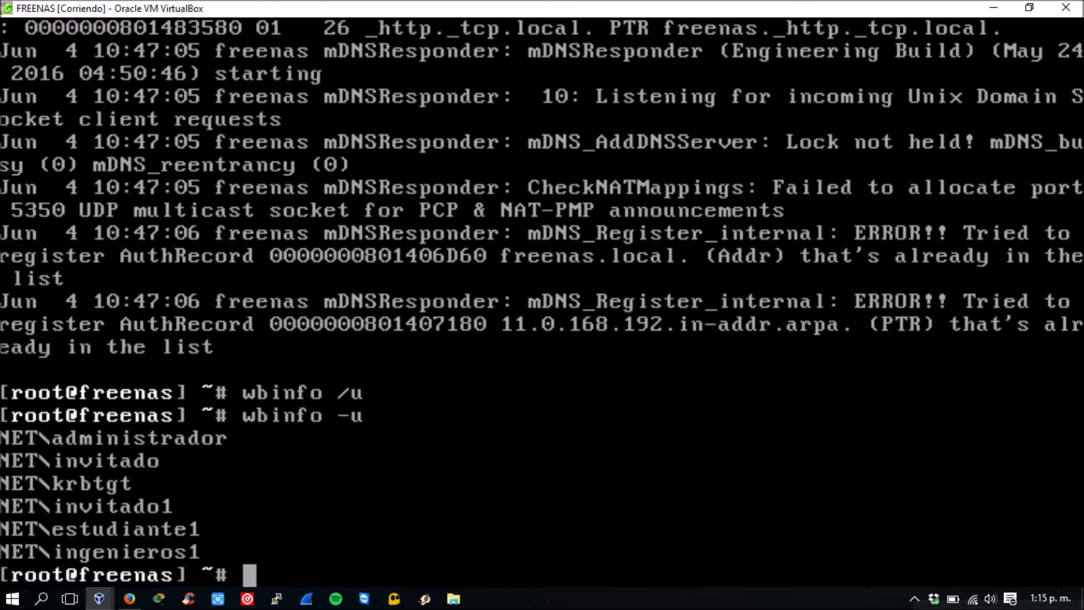
left_click(129, 598)
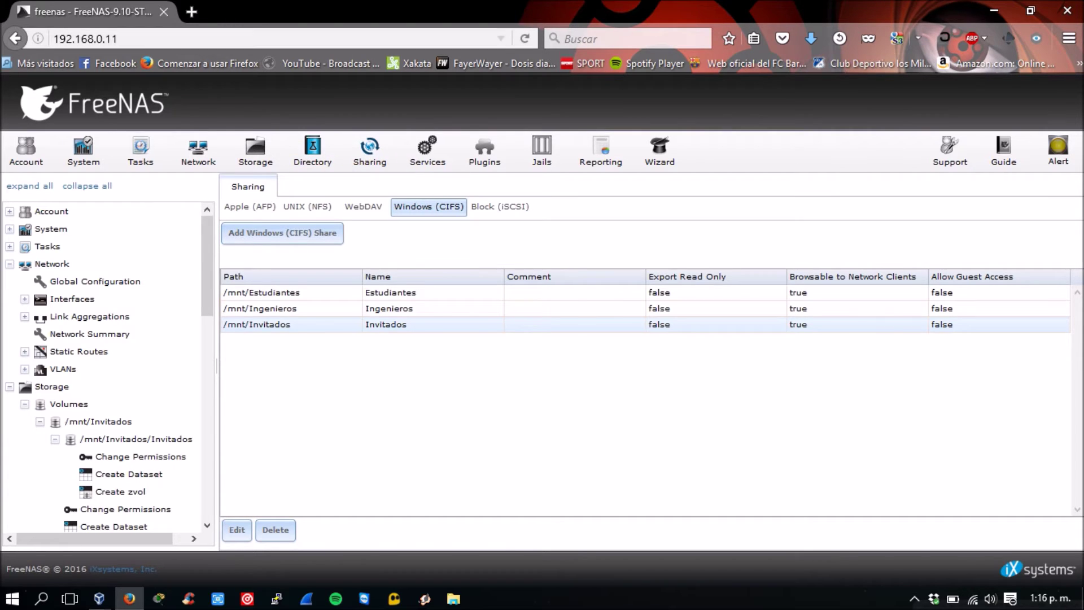
left_click(84, 39)
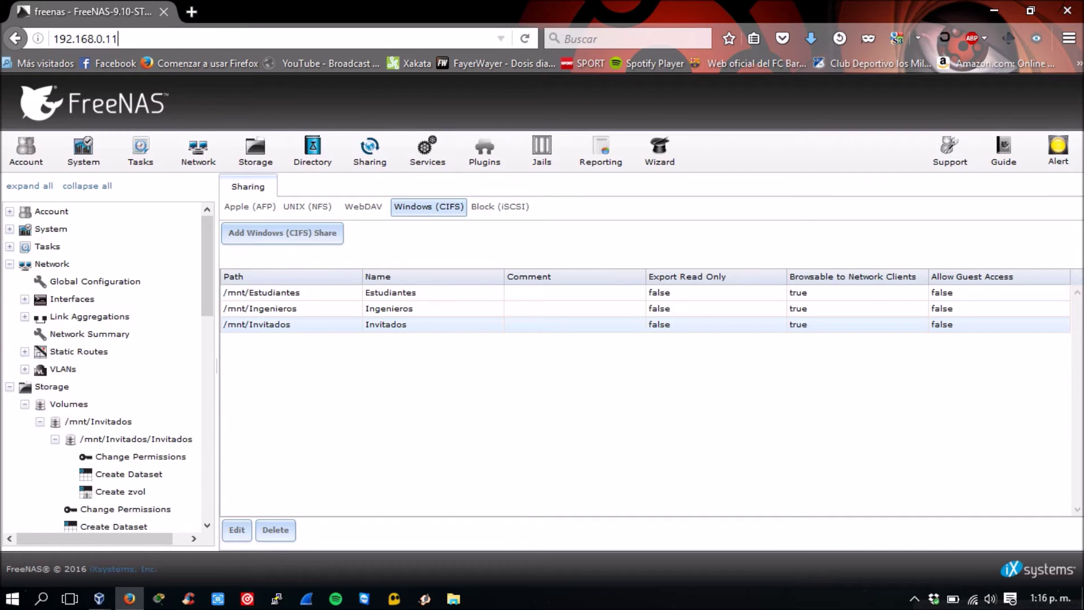
key("Return")
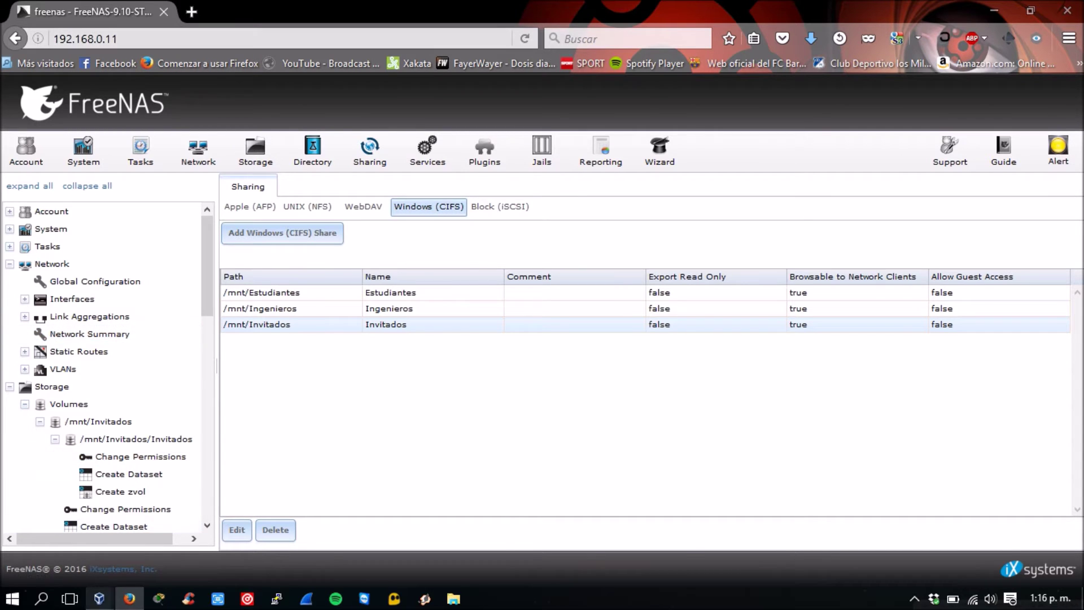
left_click(429, 534)
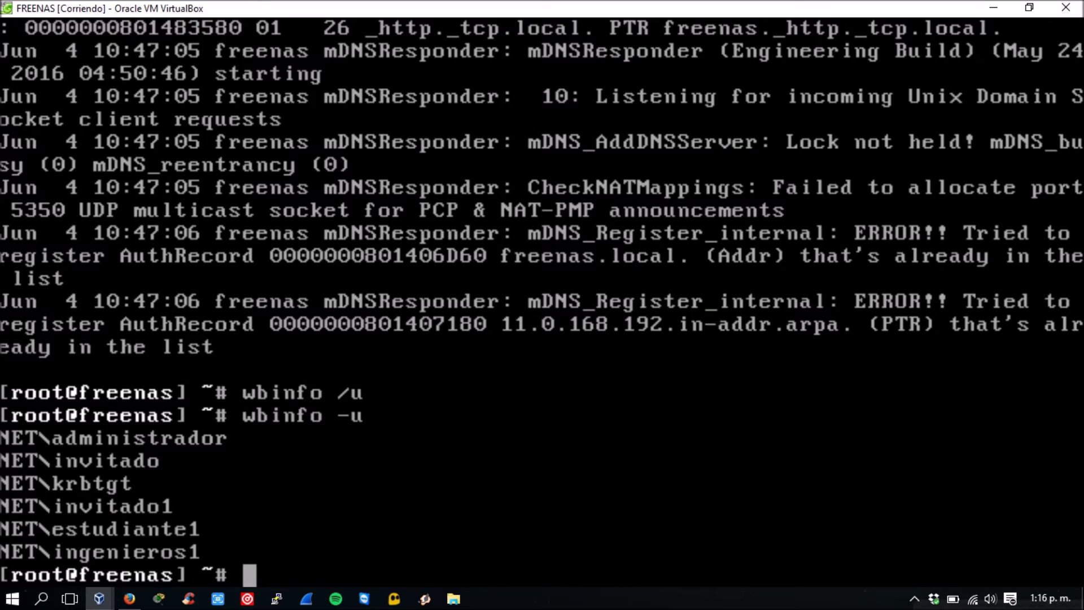
type("ip add")
key("Return")
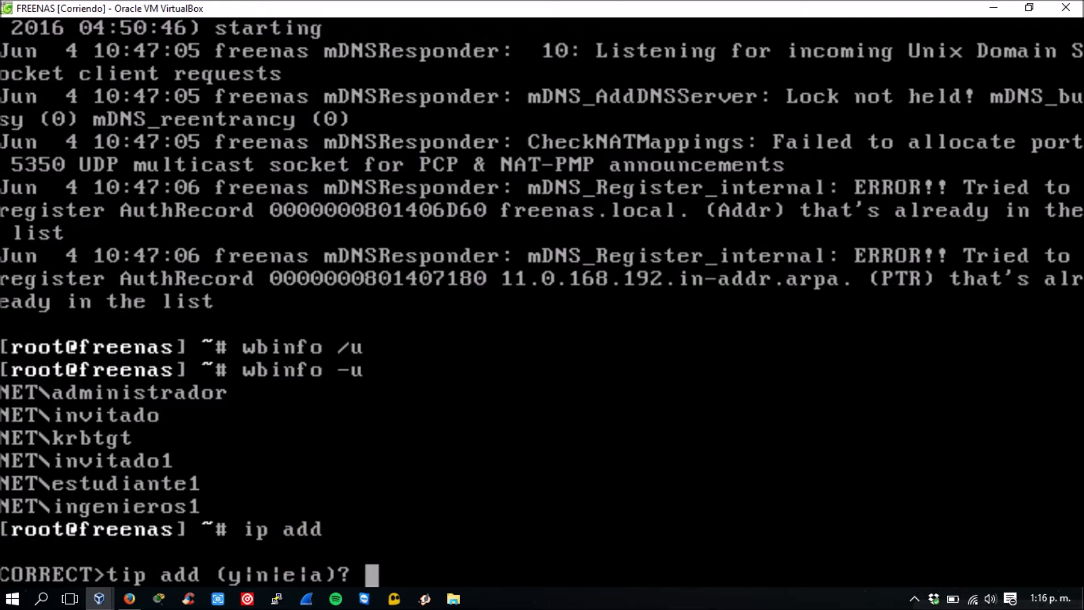
key("ctrl+c")
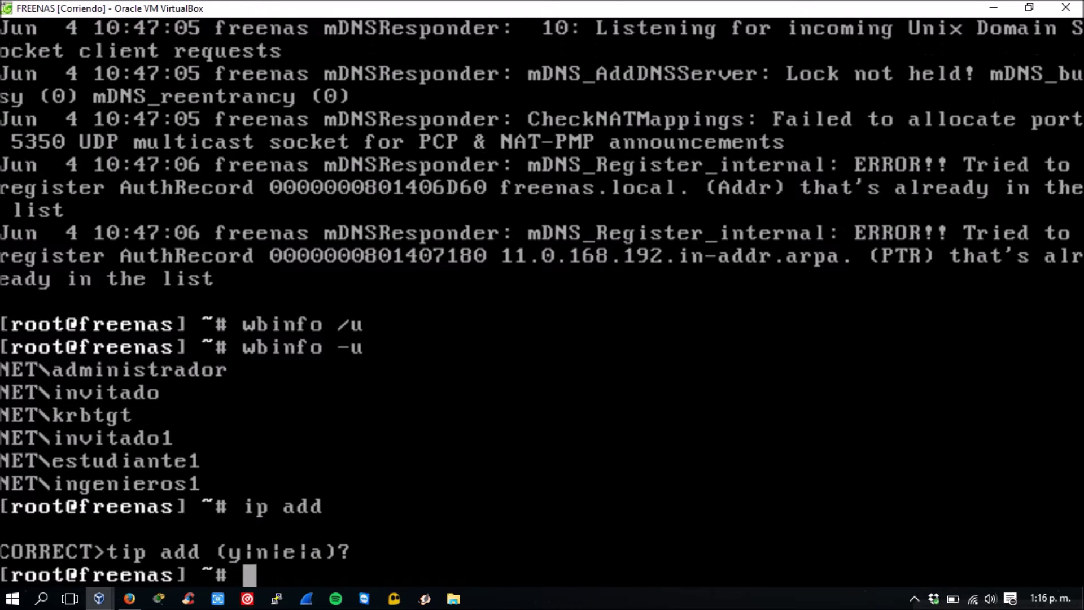
type("ifconfig")
key("Return")
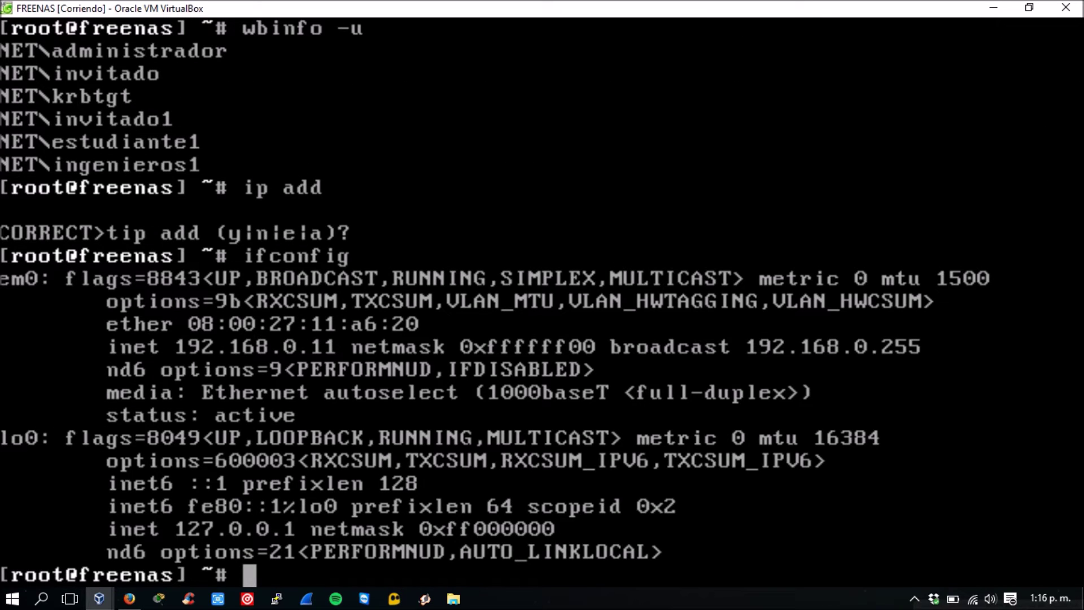
left_click(129, 599)
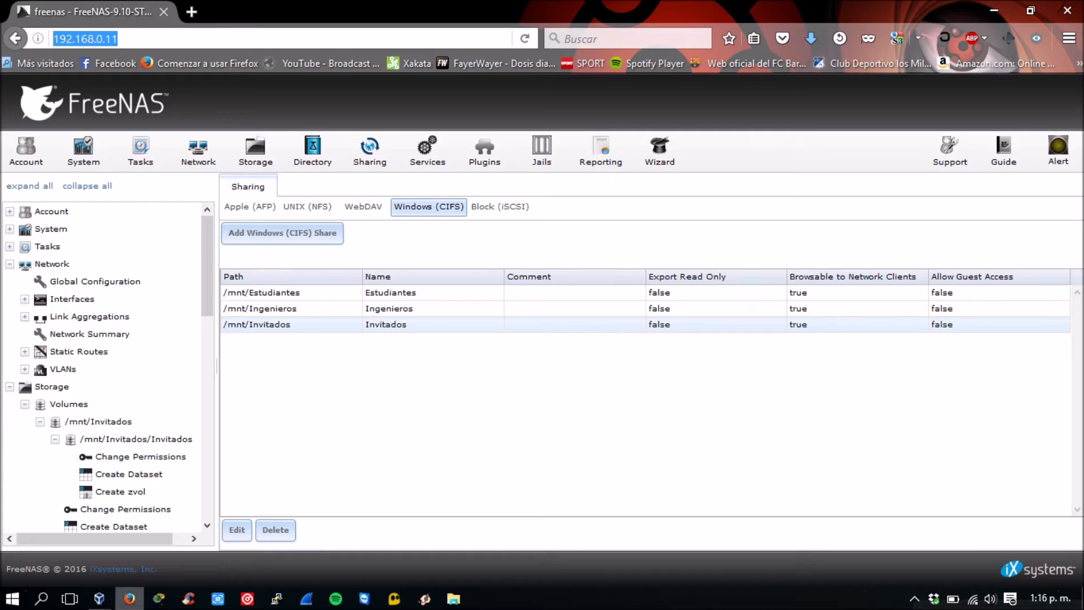
key("End")
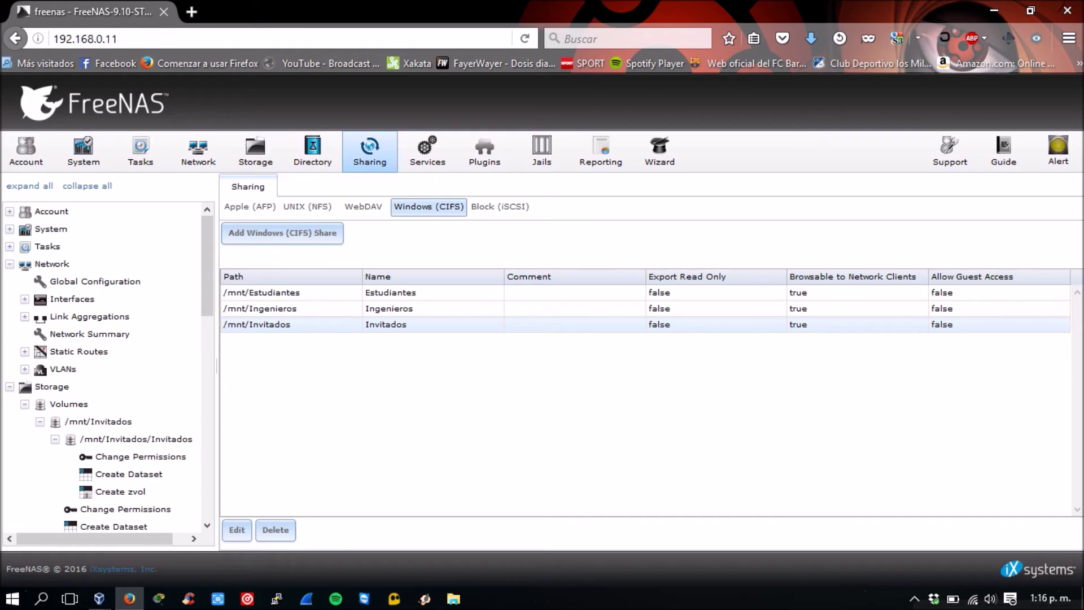
left_click(369, 151)
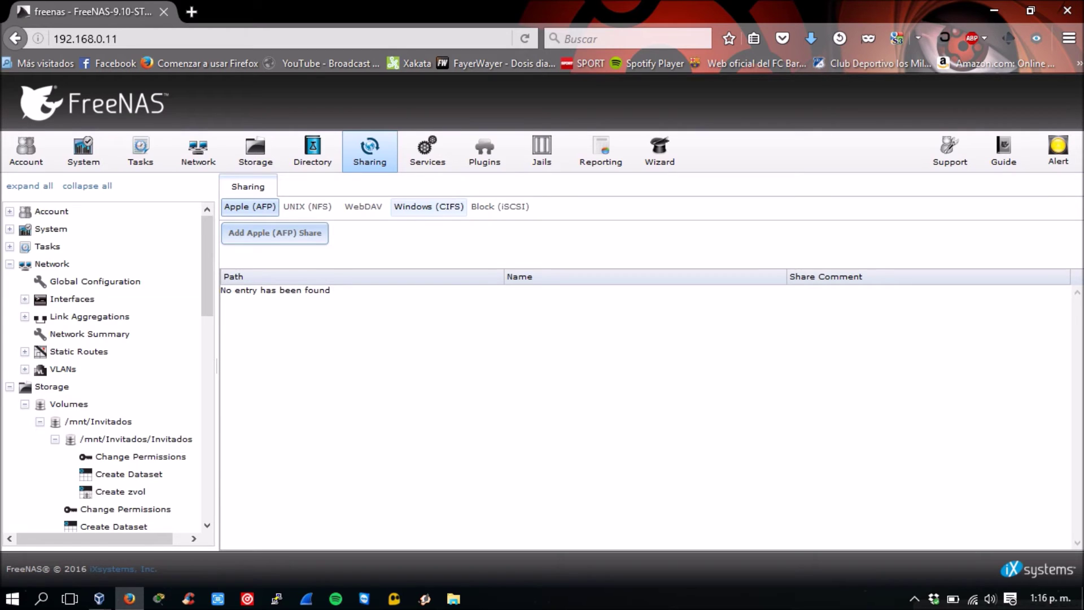
left_click(428, 206)
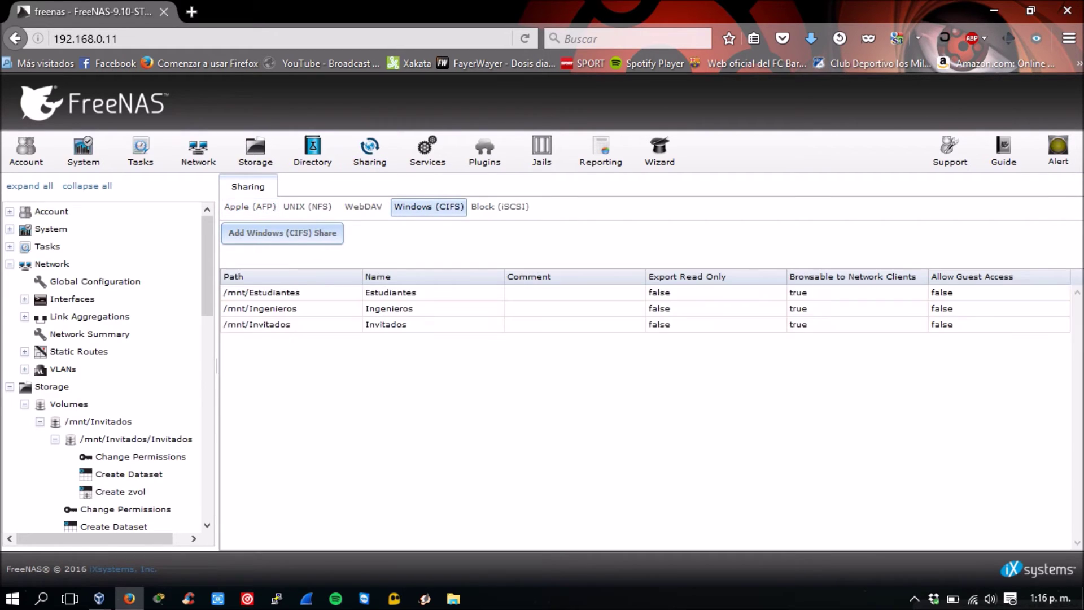
left_click(390, 292)
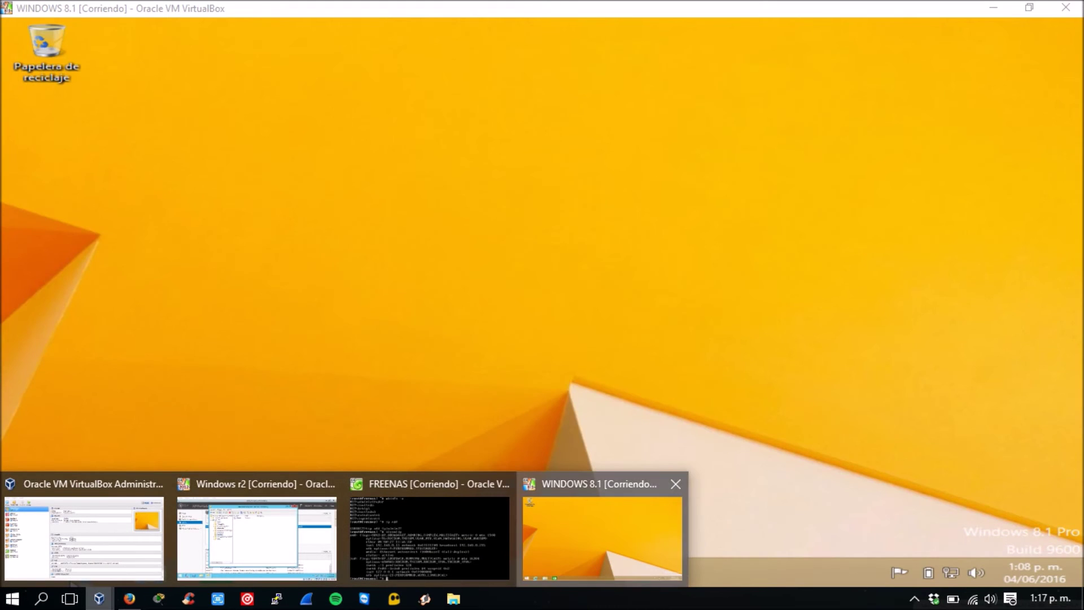
- Sign in to the Windows 8.1 VM as NET\Invitado1
left_click(603, 543)
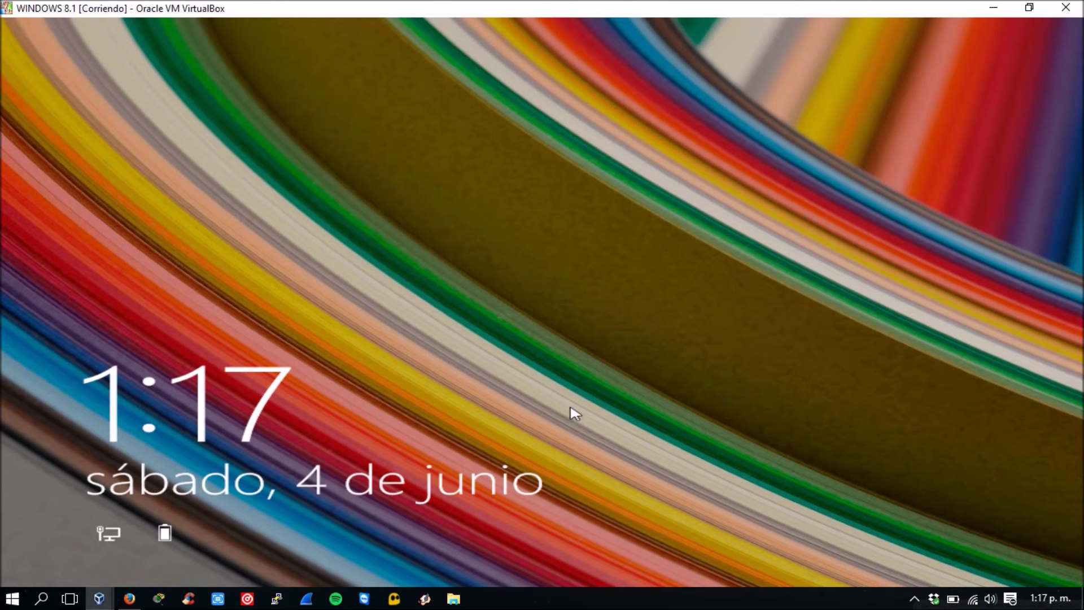
left_click(573, 413)
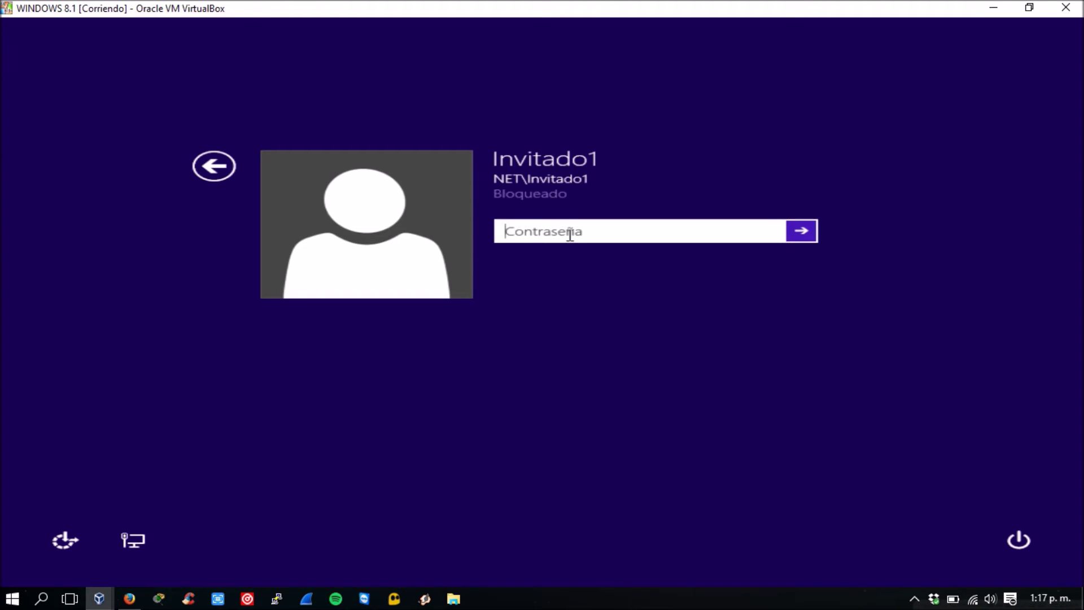
left_click(569, 233)
type("******")
key("Return")
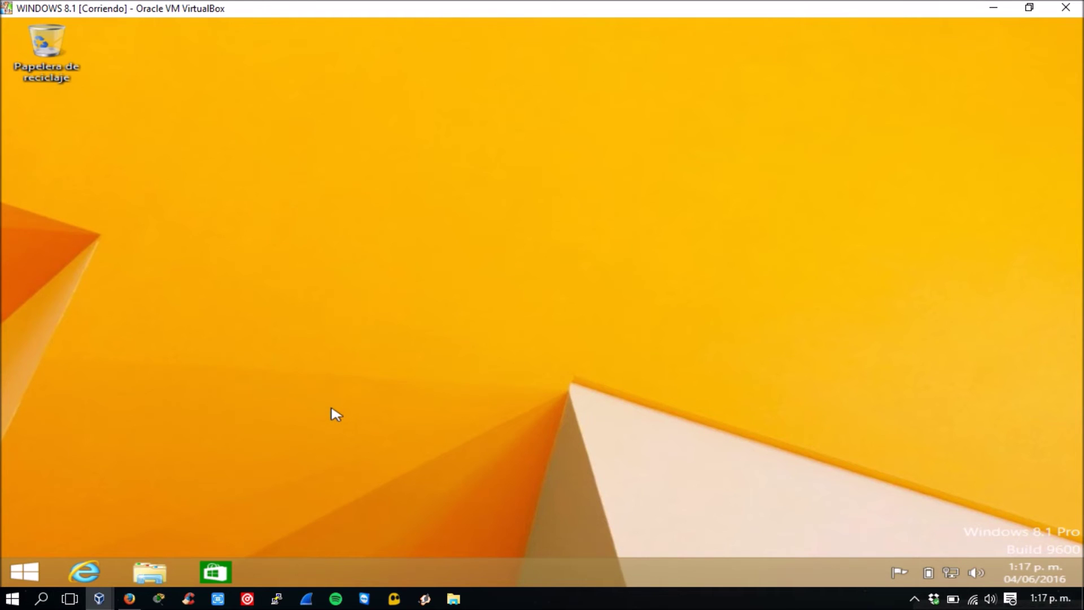
- Open the \\freenas server location from the Run dialog
key("super+r")
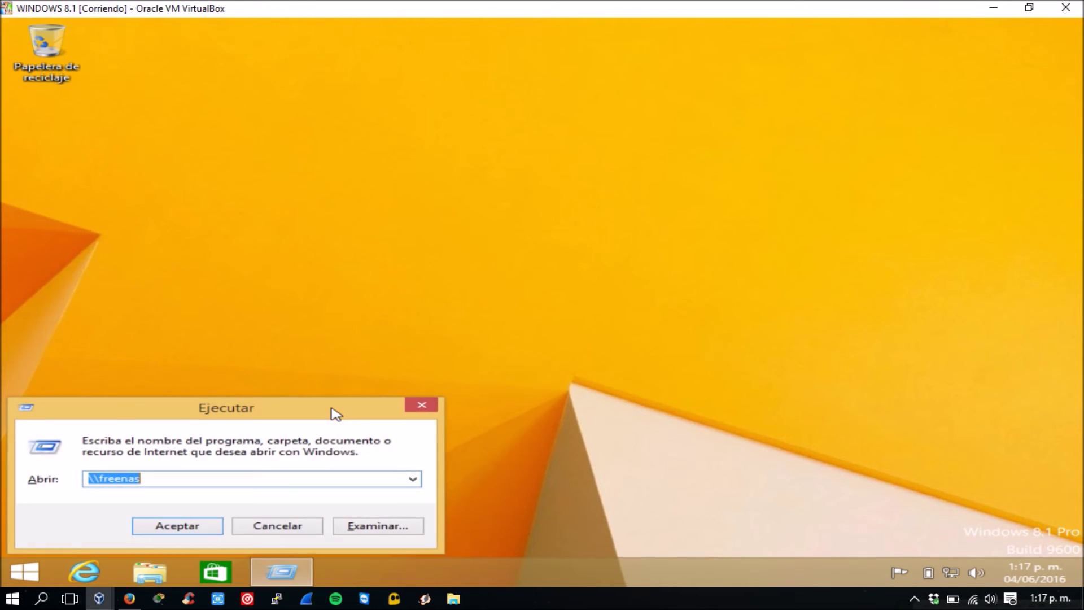
key("End")
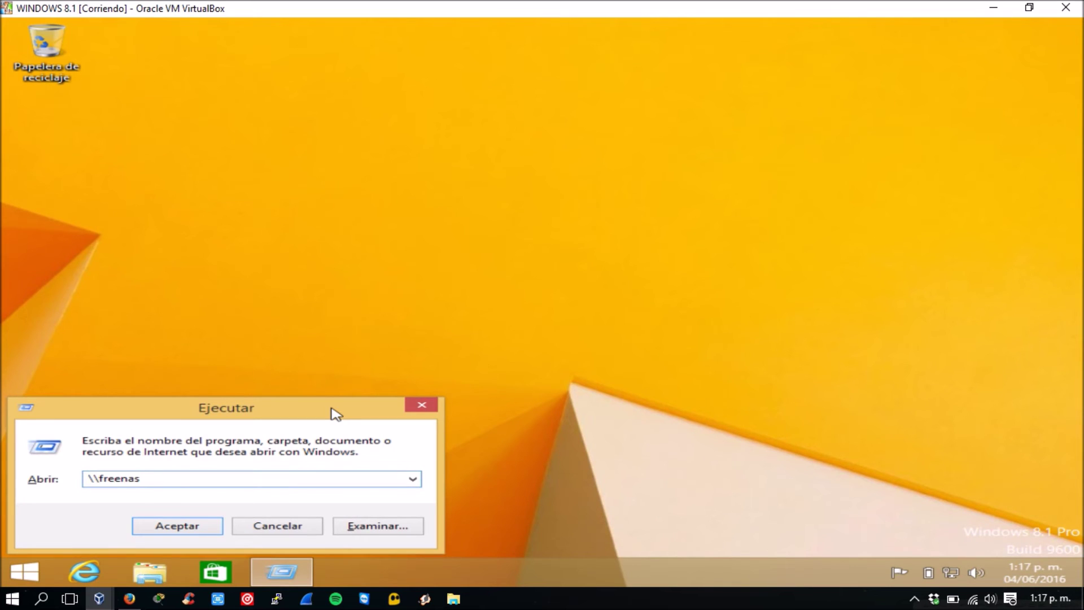
key("Return")
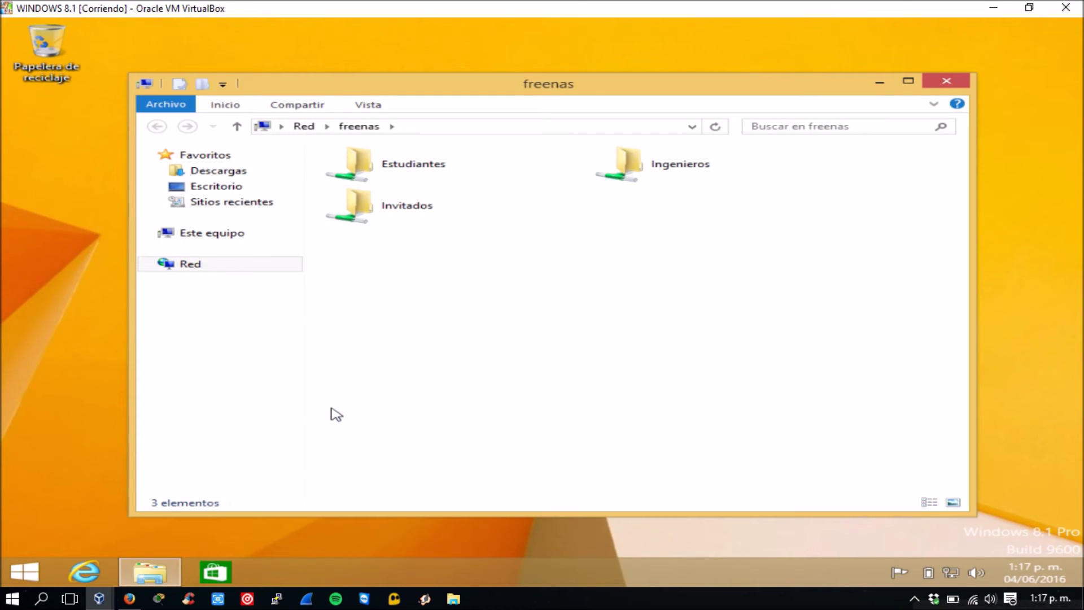
left_click(23, 573)
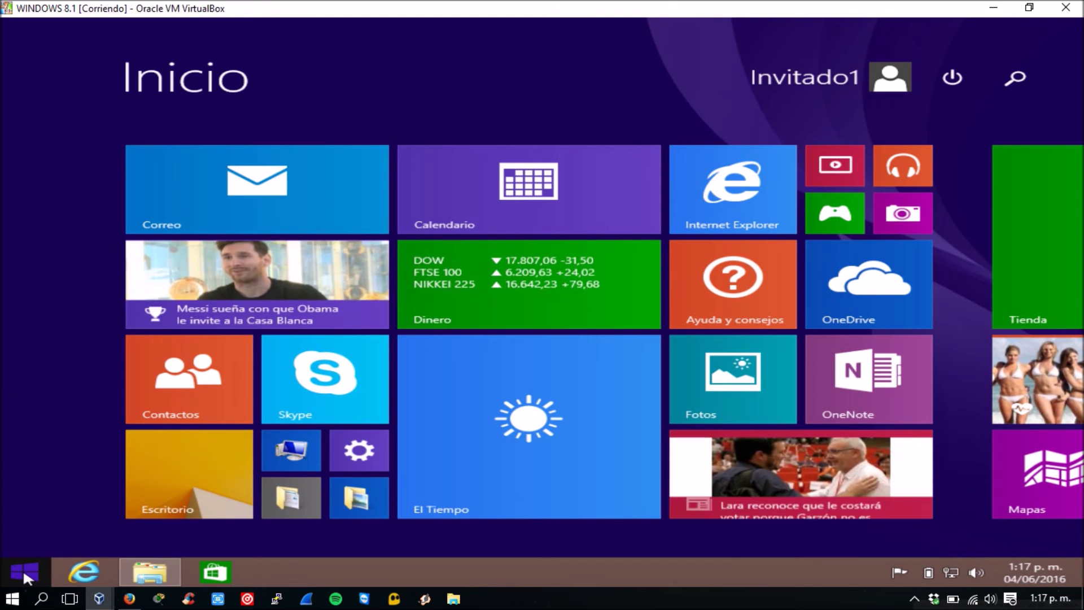
left_click(23, 572)
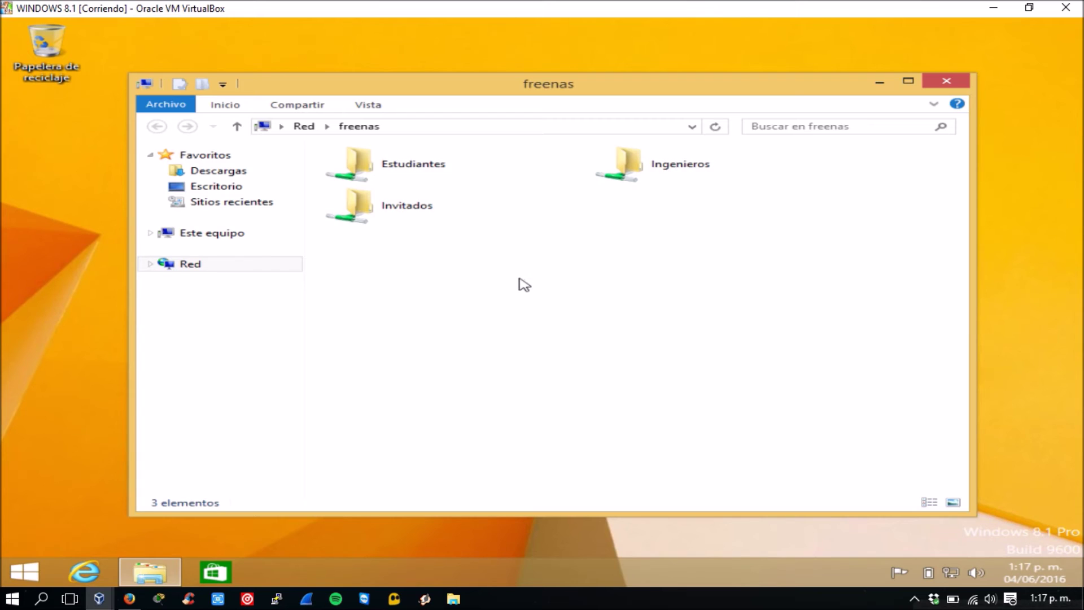
- Open the Invitados share, then dismiss the credential prompts from Estudiantes and Ingenieros
left_click(373, 222)
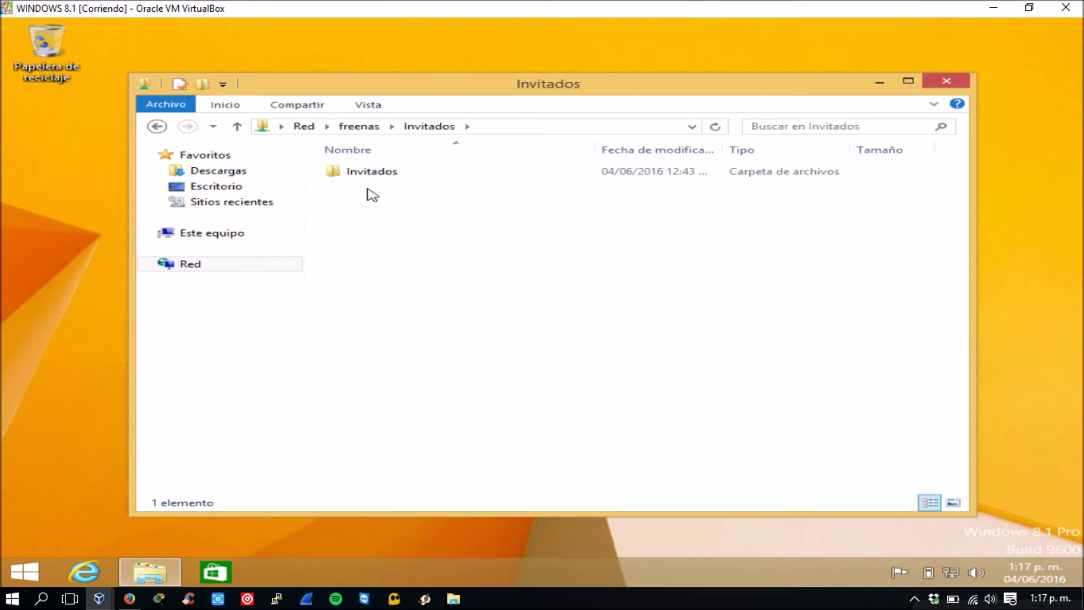
double_click(352, 177)
left_click(156, 125)
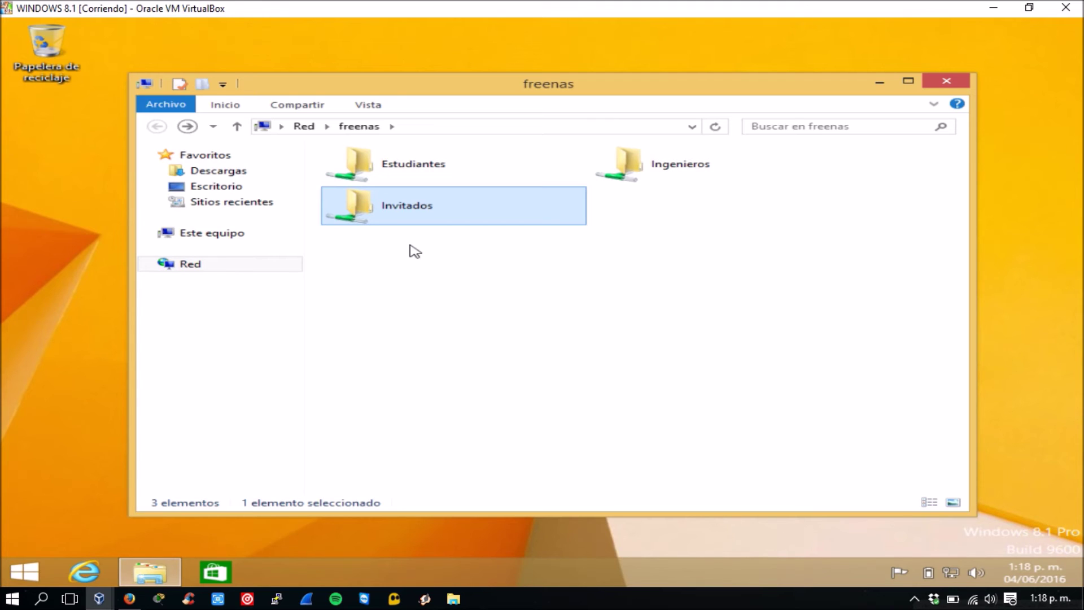
double_click(395, 169)
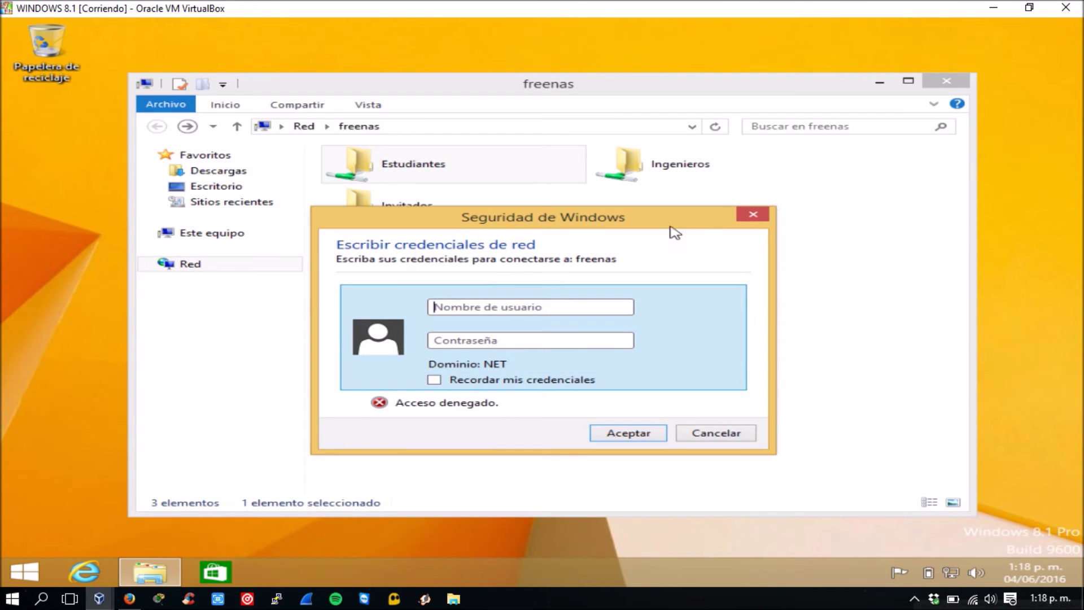
left_click(753, 215)
double_click(637, 151)
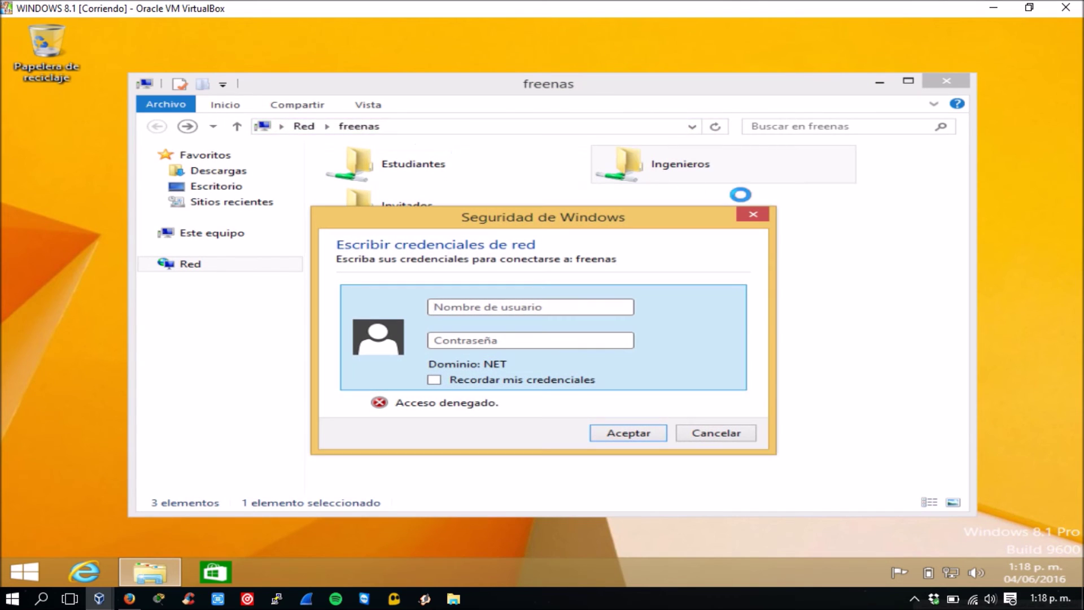
left_click(754, 216)
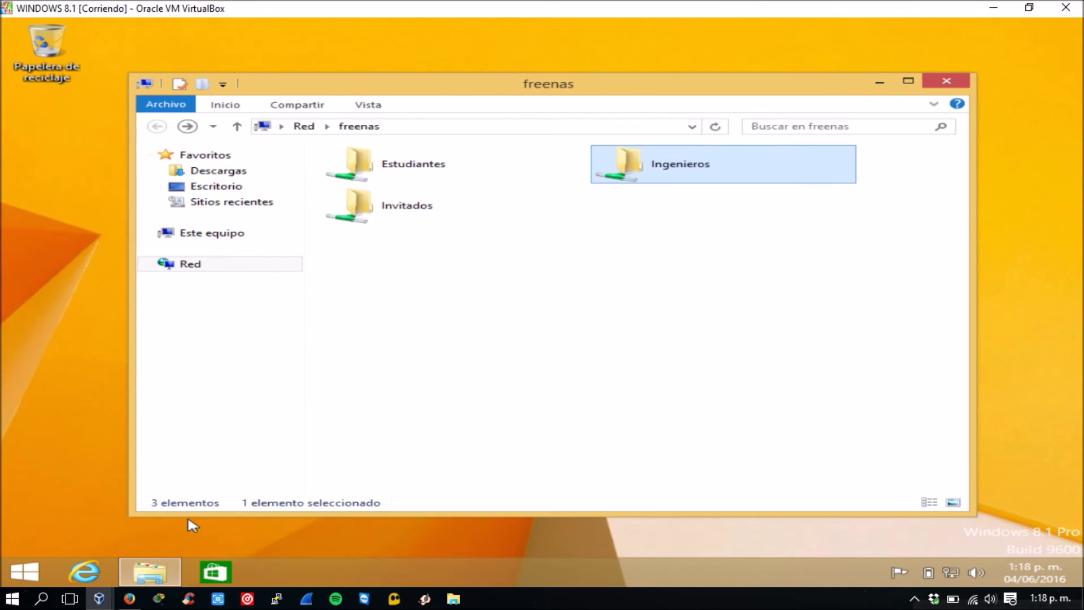
- Switch user to NET\Estudiante1 on Windows 8.1 and open File Explorer
left_click(19, 570)
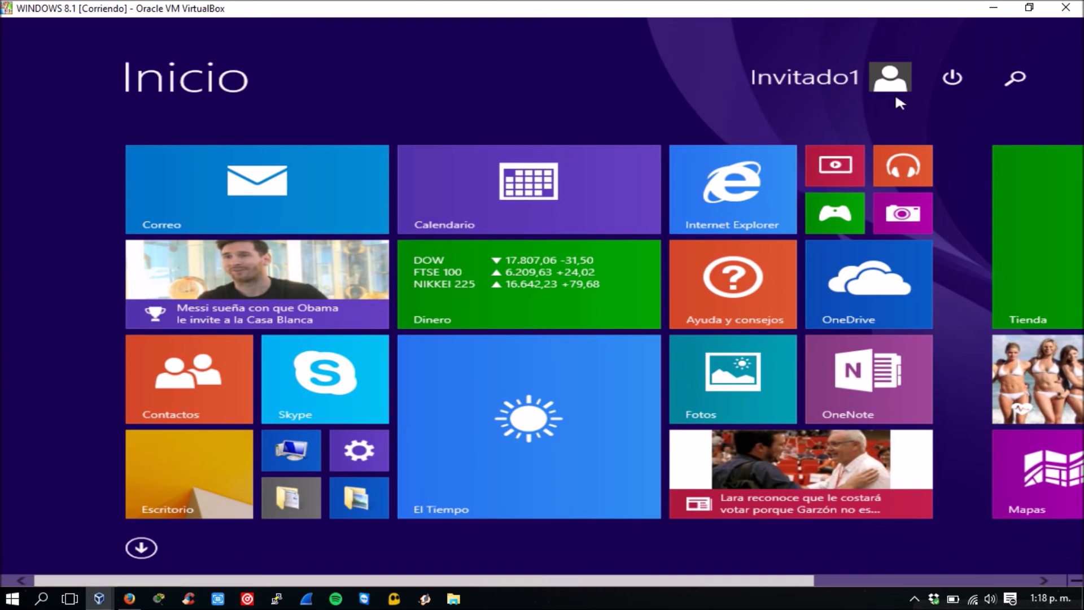
left_click(893, 81)
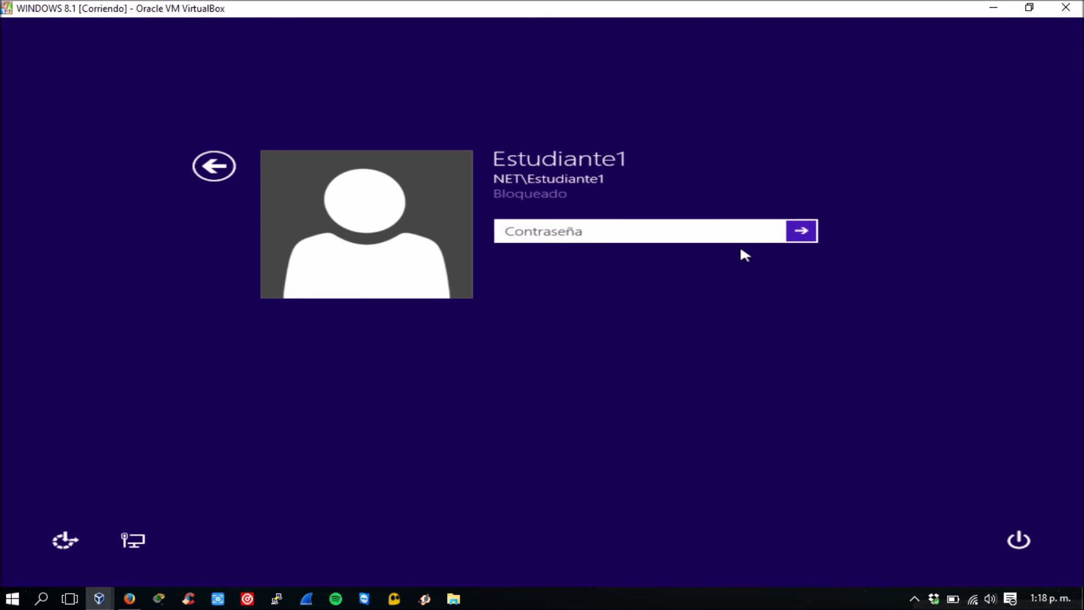
key("Caps_Lock")
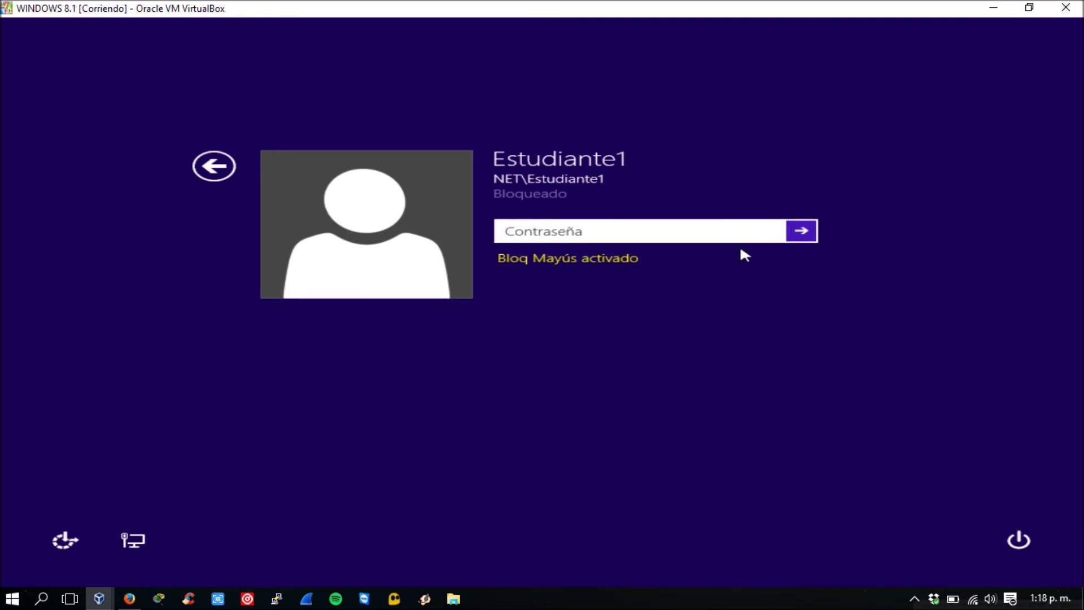
key("Caps_Lock")
type("••••••")
key("Return")
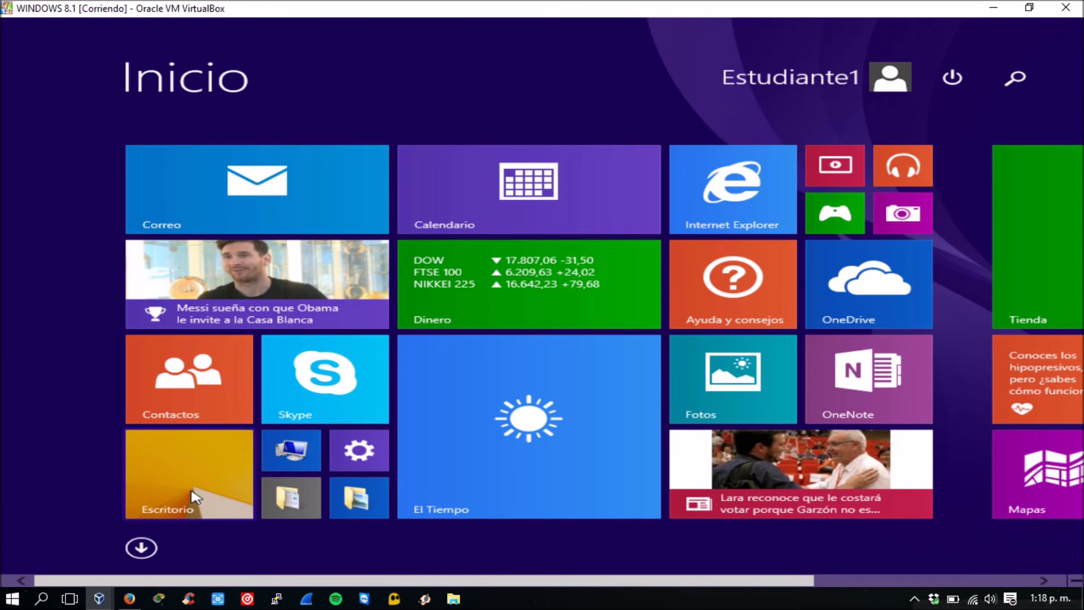
left_click(189, 489)
left_click(150, 572)
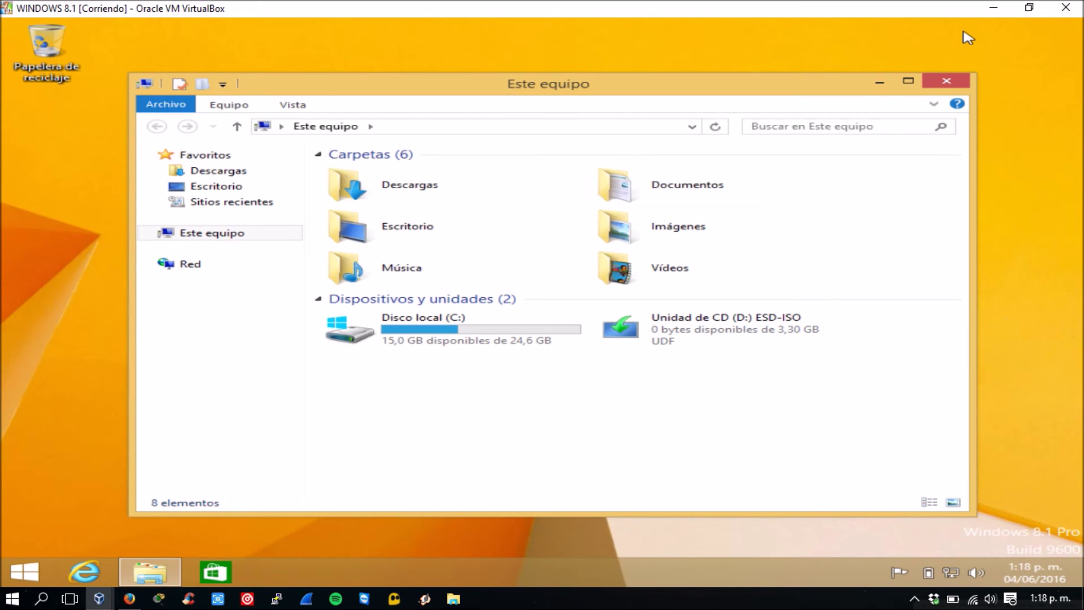
- As Estudiante1, browse \\192.168.0.11 to list its three shares, then open Start
left_click(947, 81)
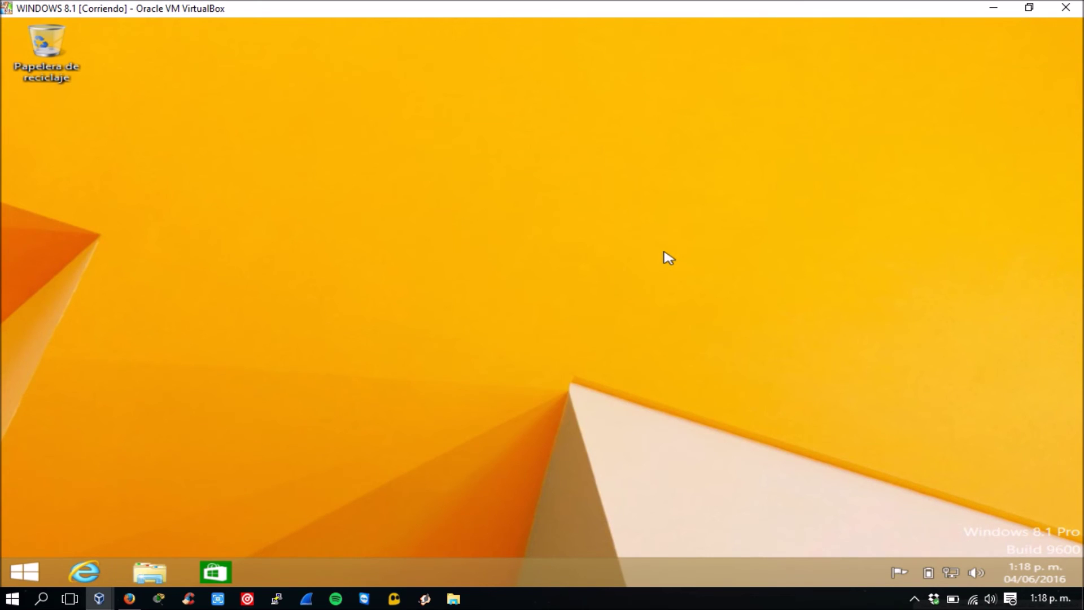
key("super+r")
type("\\\\")
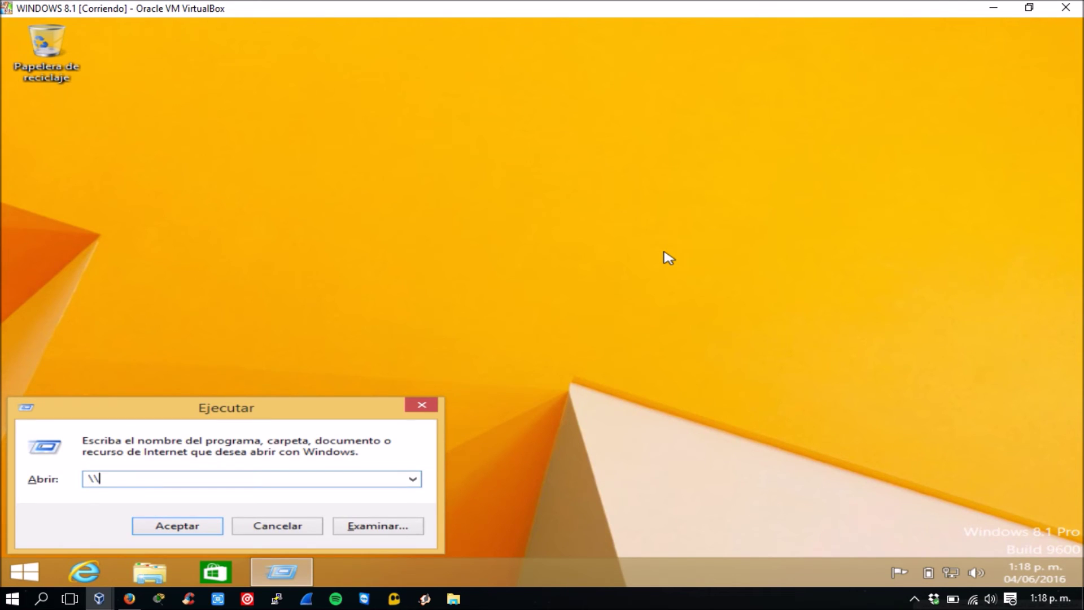
type("192")
type("168.0.1")
key("Return")
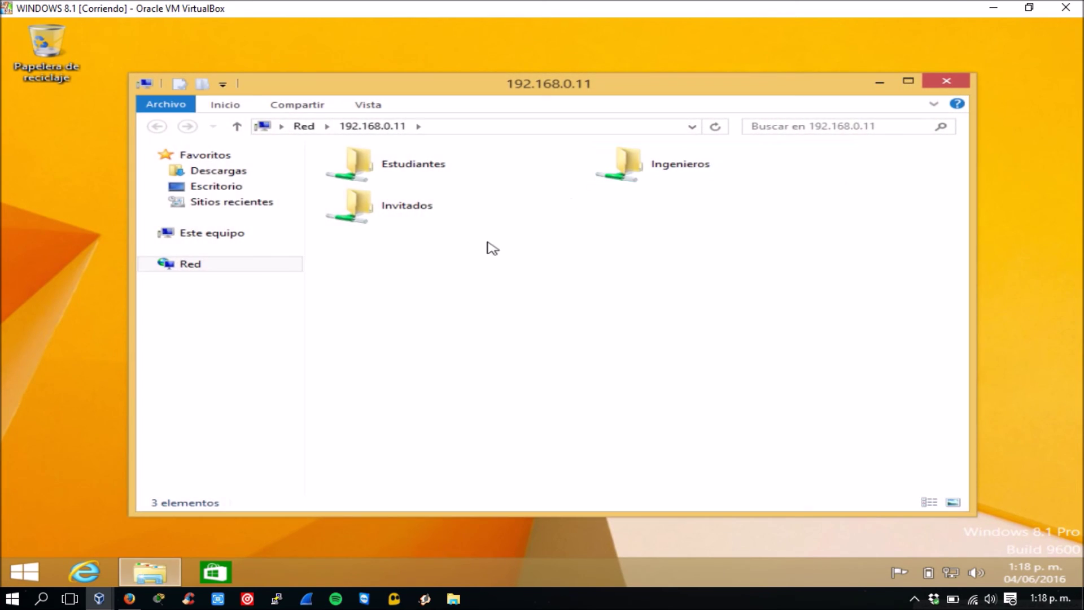
left_click(24, 571)
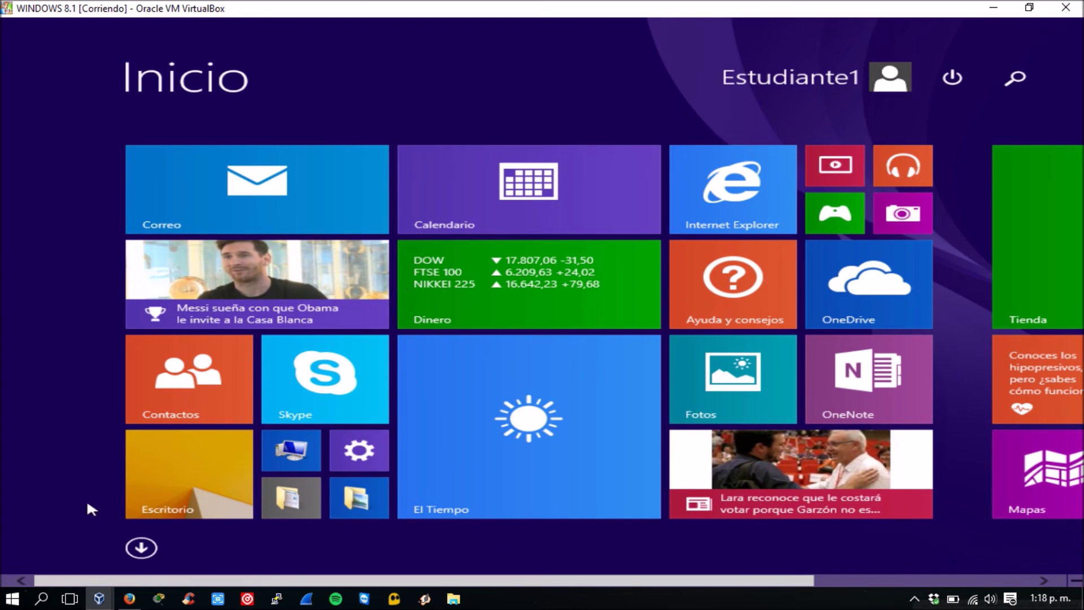
- Create a 'Hello world' text document inside the Estudiantes share
left_click(188, 474)
left_click(460, 180)
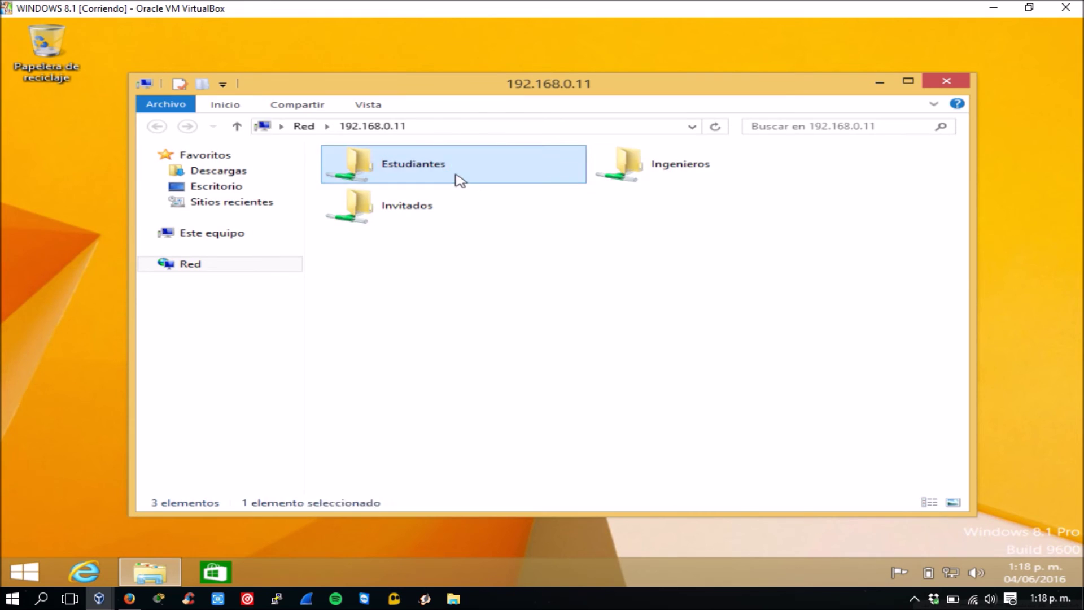
double_click(460, 180)
right_click(427, 221)
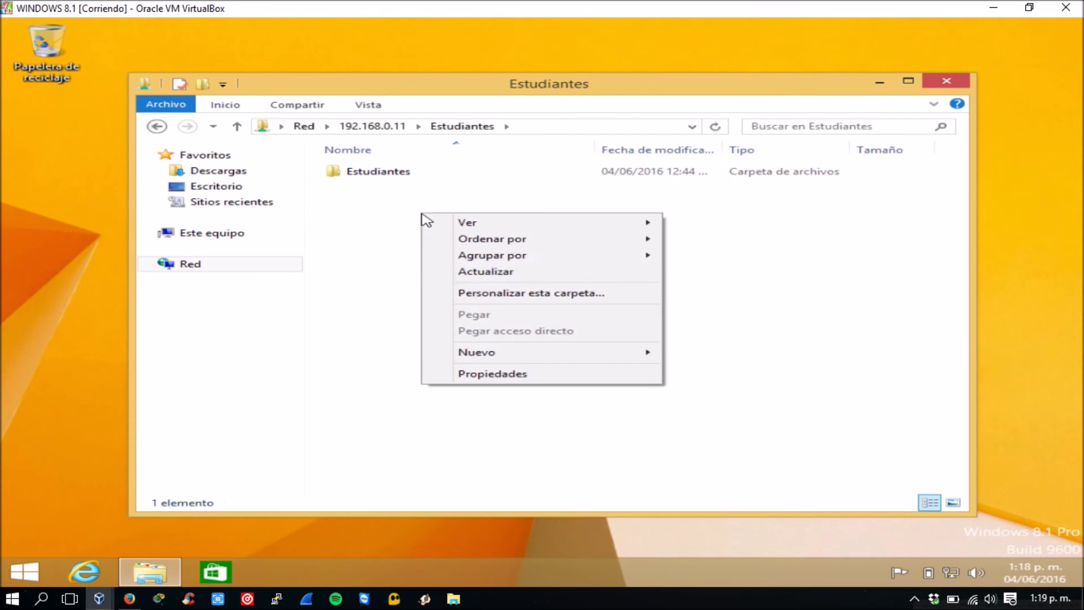
mouse_move(508, 351)
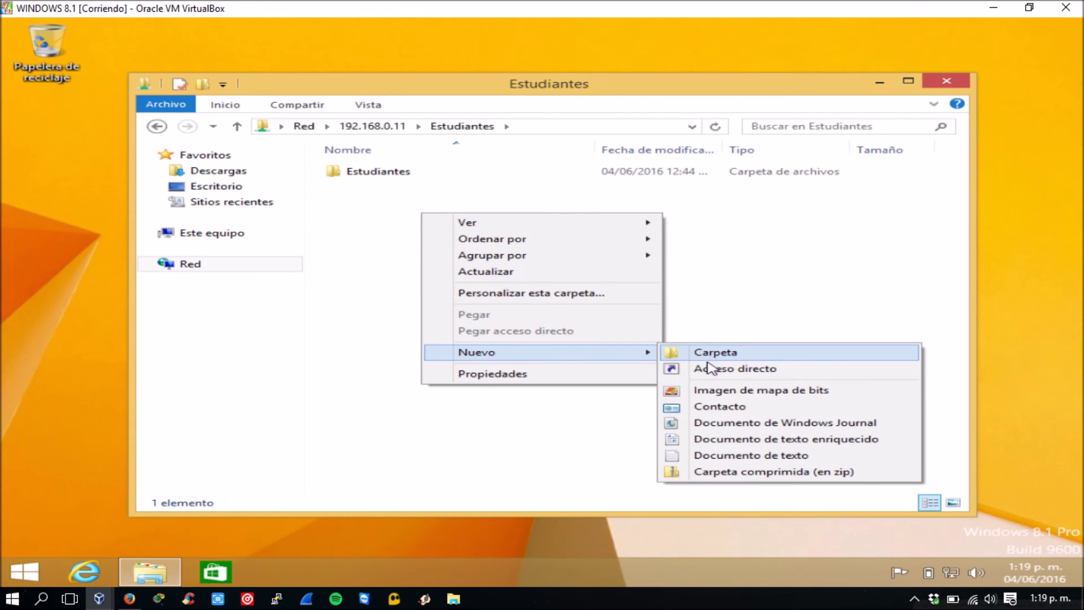
left_click(713, 456)
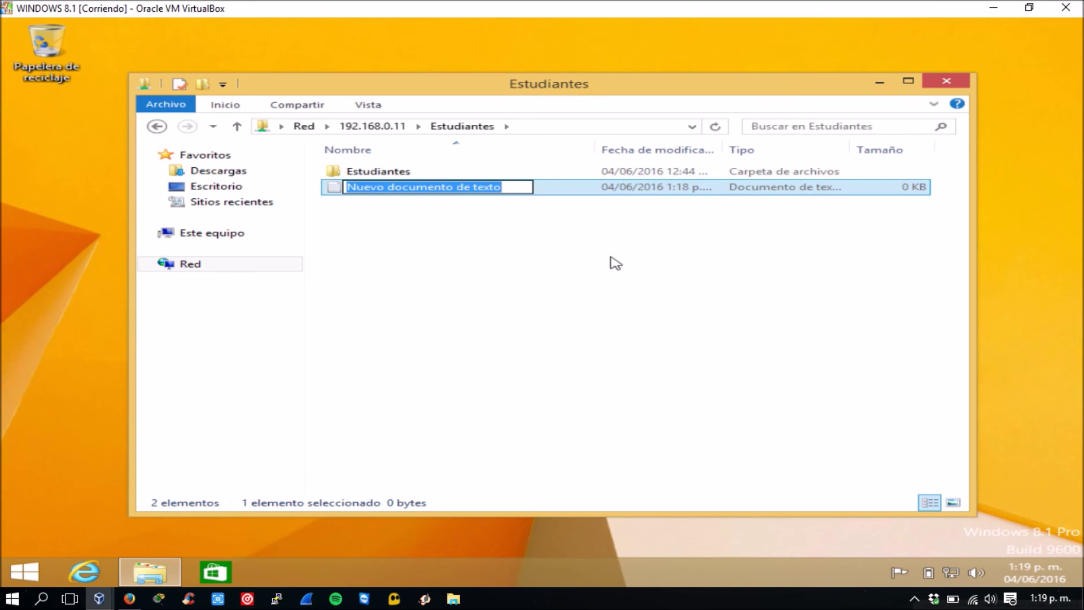
type("Hello")
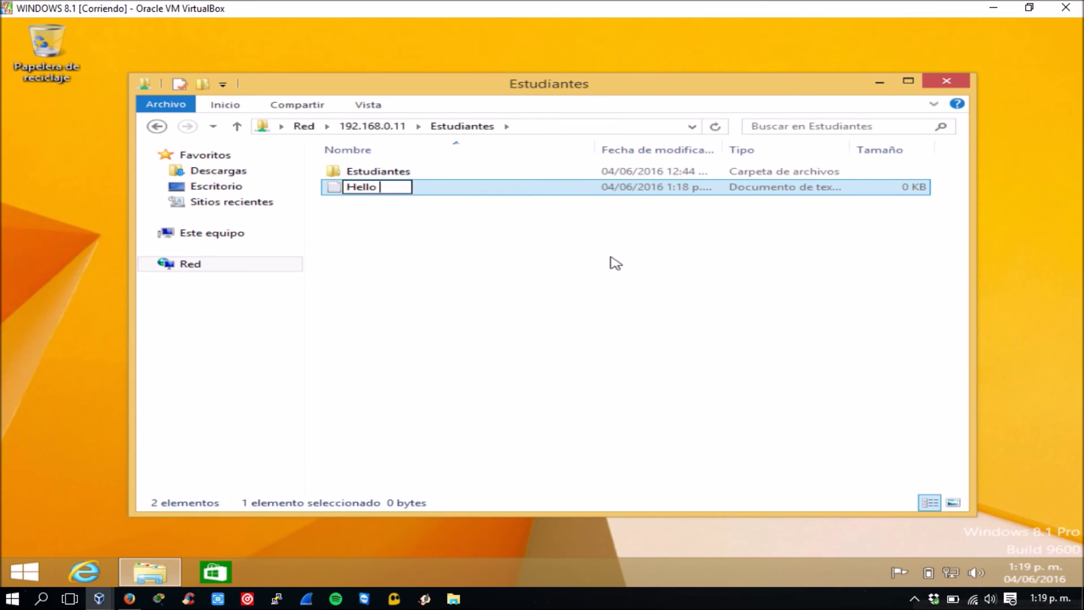
type(" world")
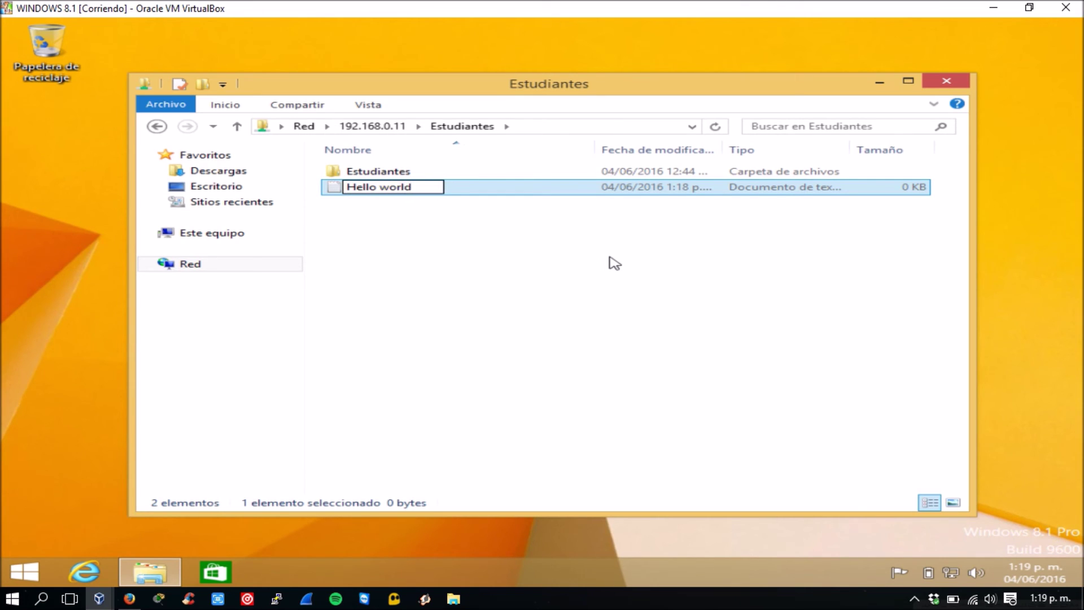
key("Return")
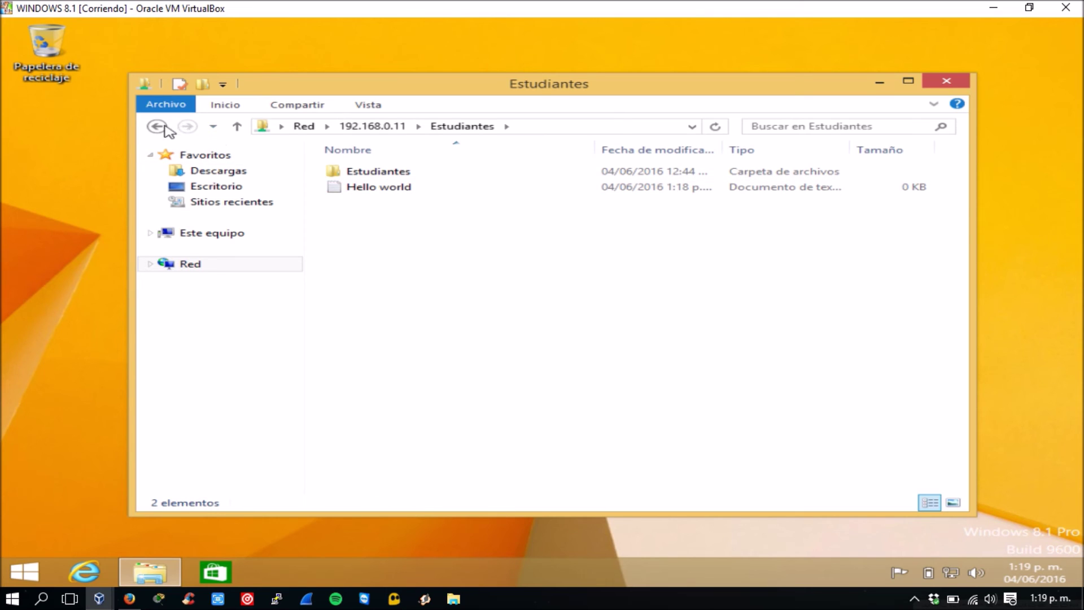
- Try the Ingenieros share, dismiss the 'Acceso denegado' credentials prompt, and close Explorer
left_click(156, 126)
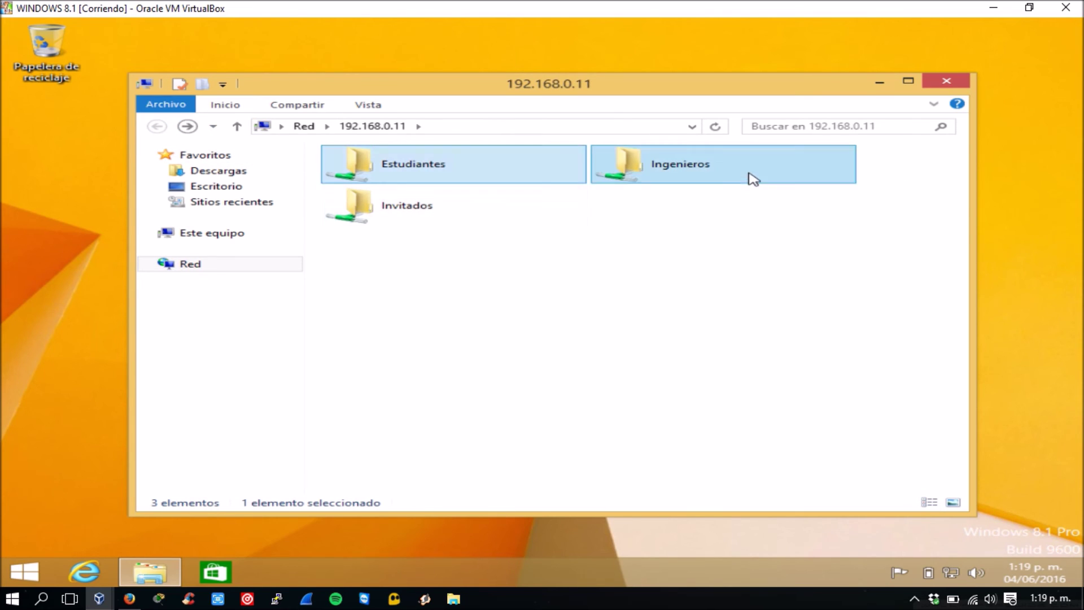
double_click(747, 166)
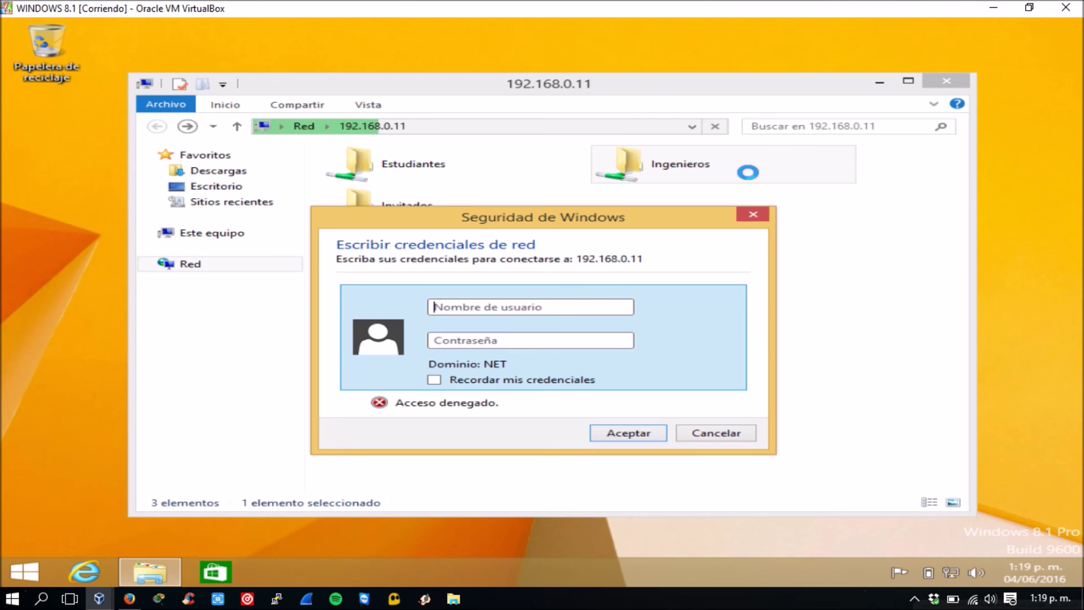
left_click(753, 213)
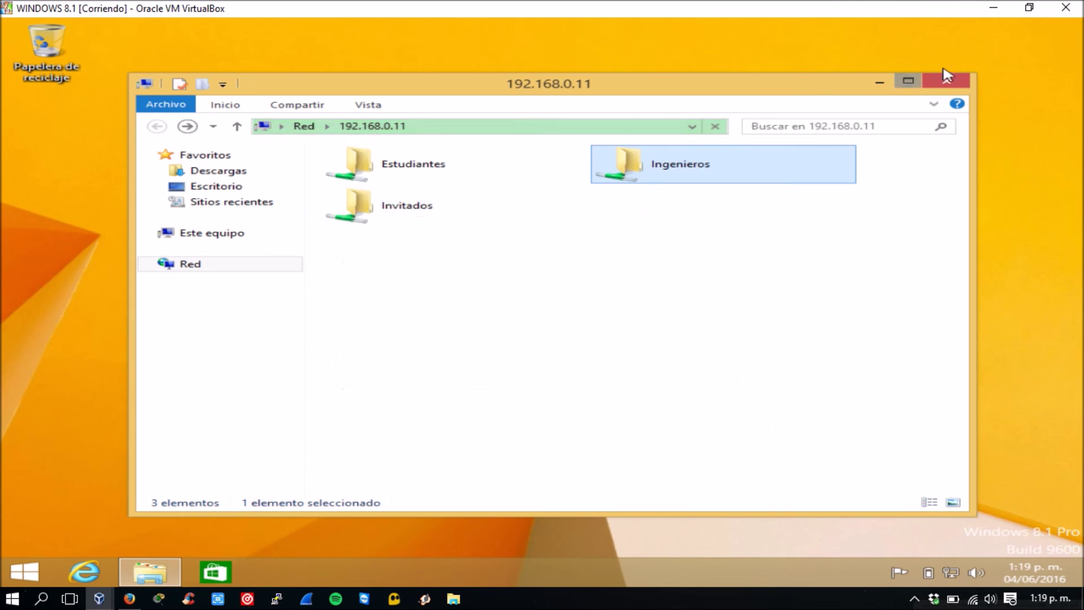
left_click(947, 79)
- Switch user to NET\Ingenieros1 and go to the desktop
left_click(25, 571)
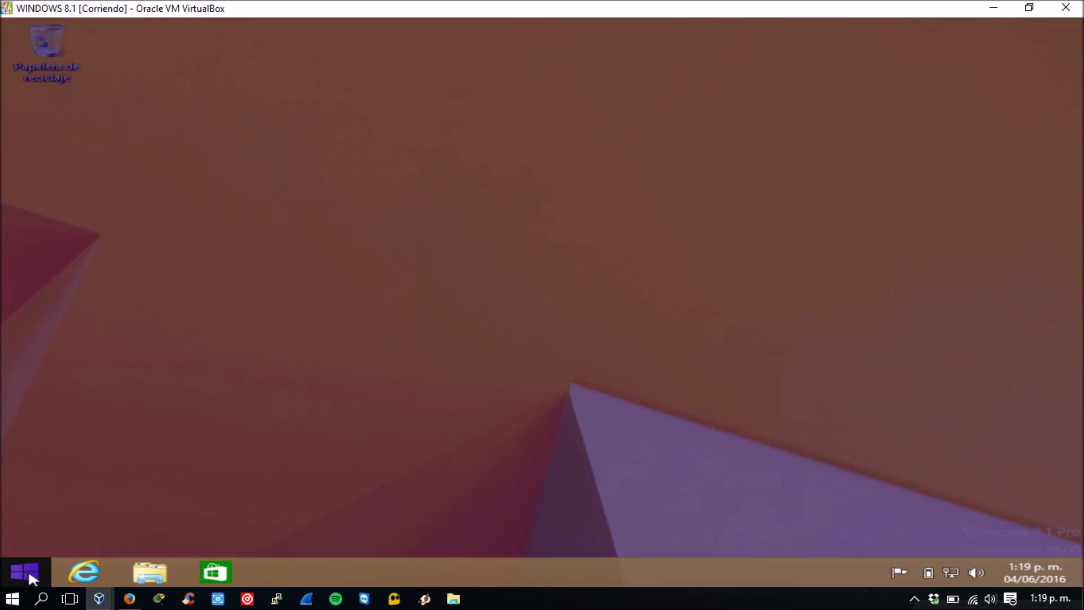
left_click(892, 79)
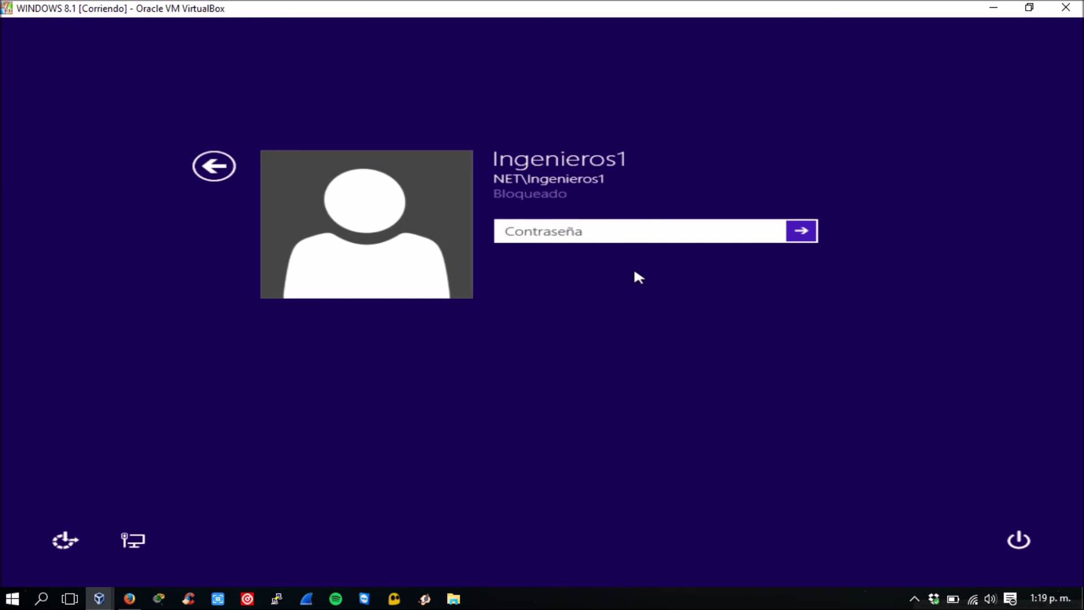
key("Caps_Lock")
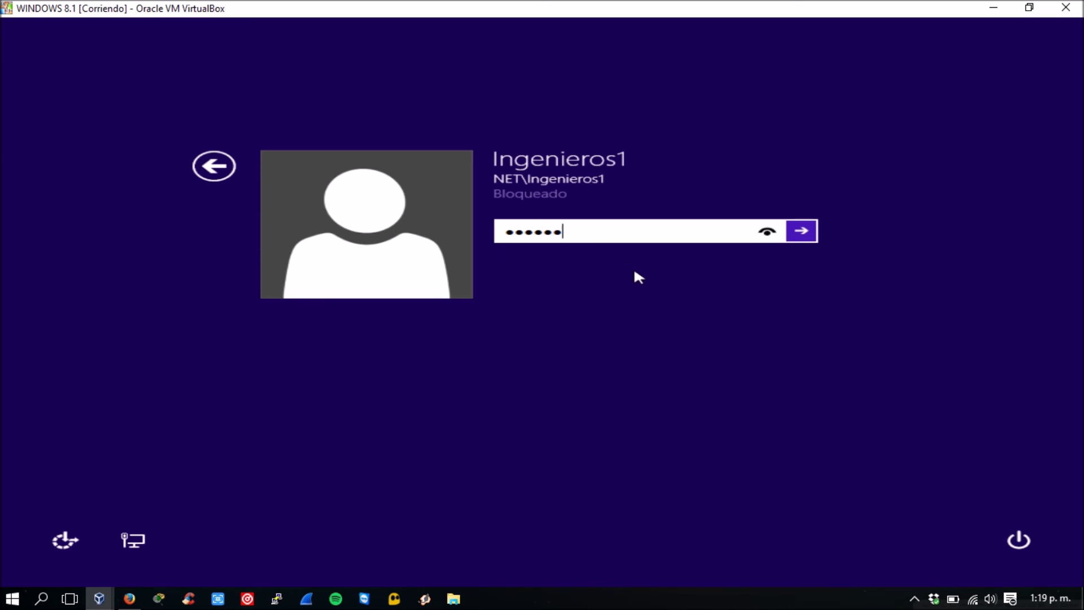
key("Return")
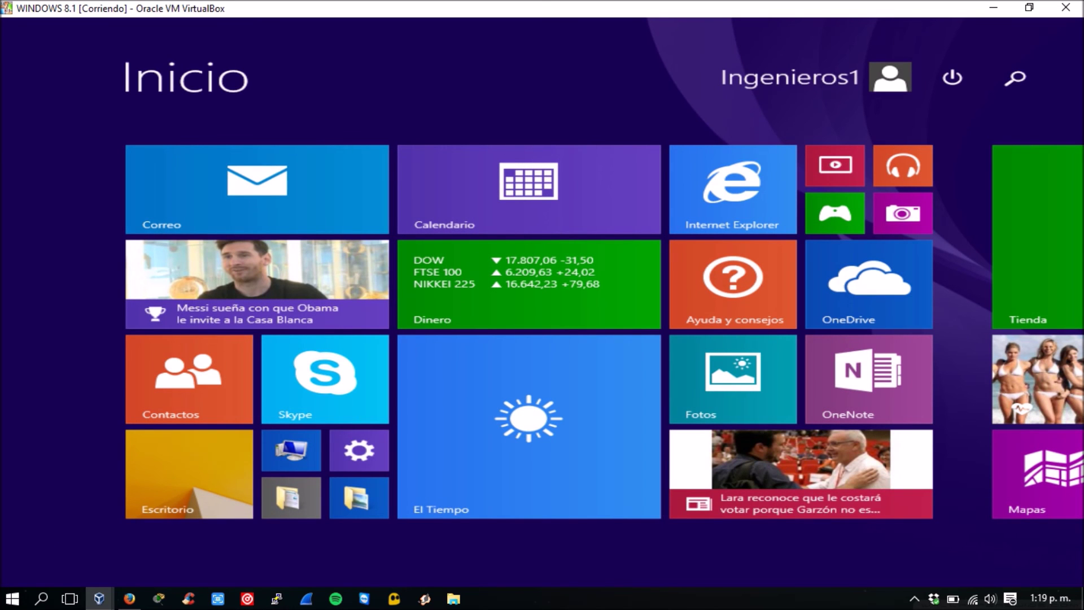
left_click(188, 472)
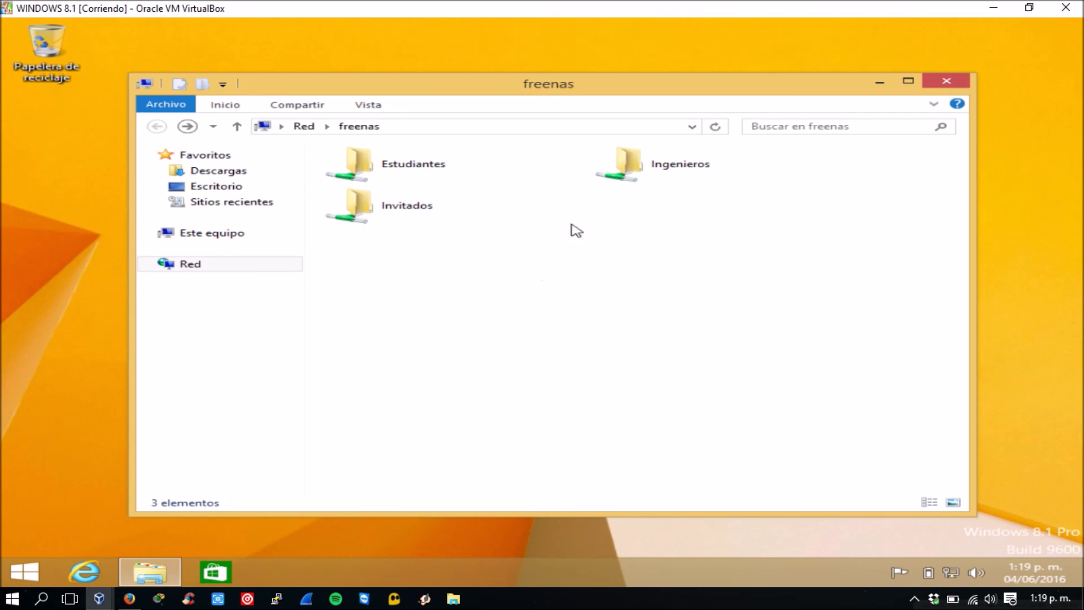
- Create a new folder with the default name inside the Ingenieros share
double_click(640, 158)
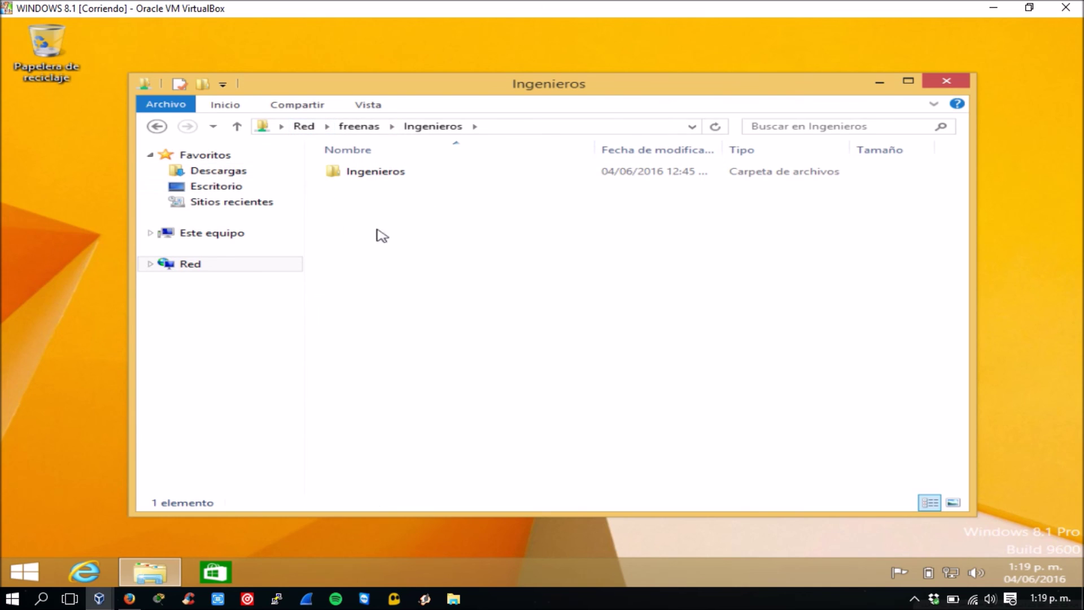
right_click(387, 220)
mouse_move(441, 374)
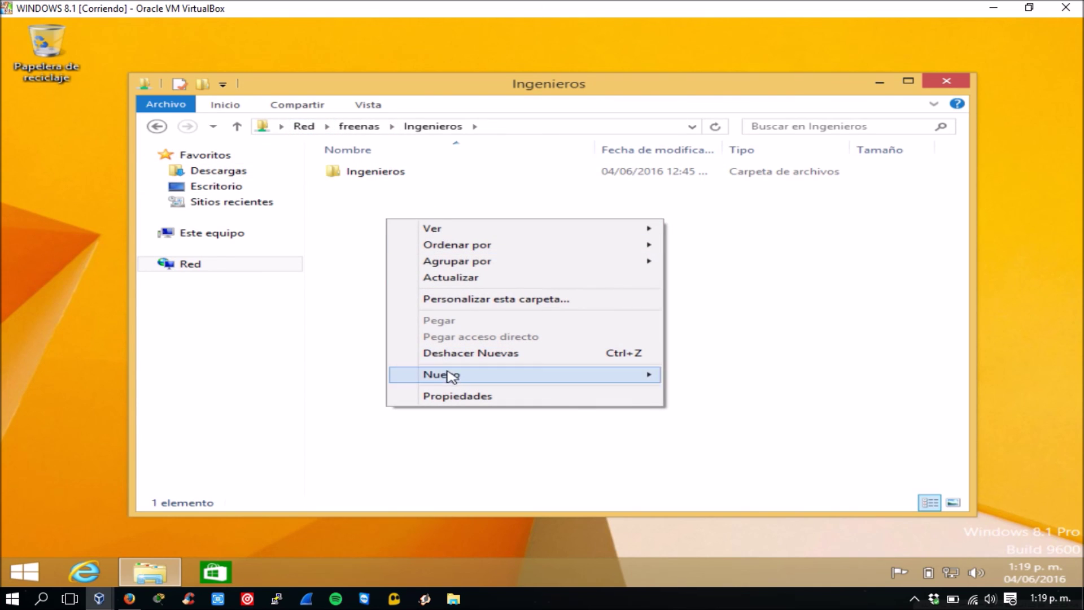
left_click(717, 374)
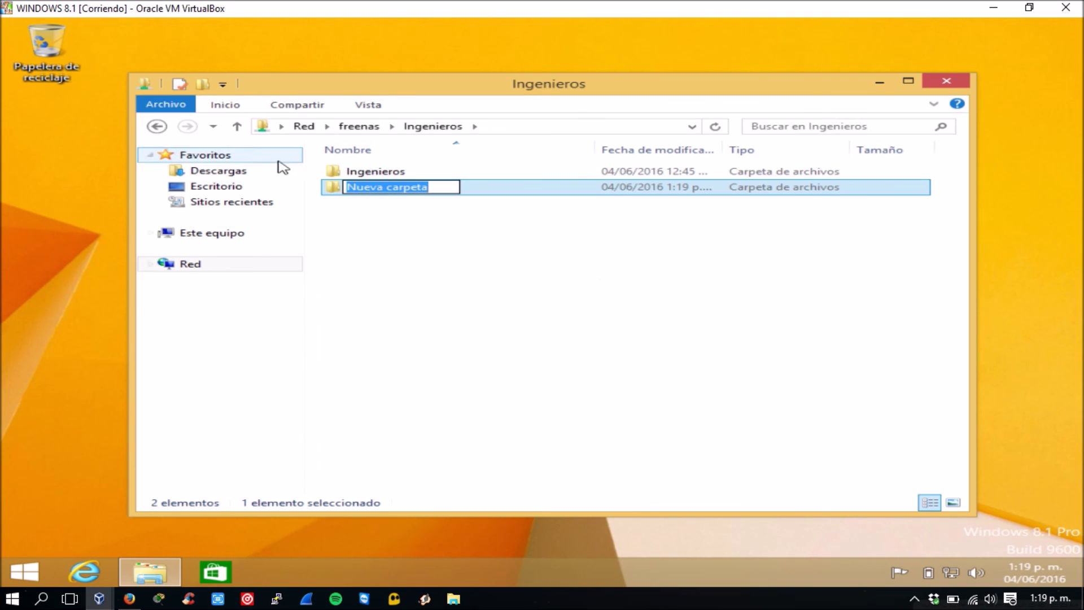
left_click(372, 241)
- Check that Estudiantes demands credentials and Invitados opens, then return to the share list
left_click(157, 125)
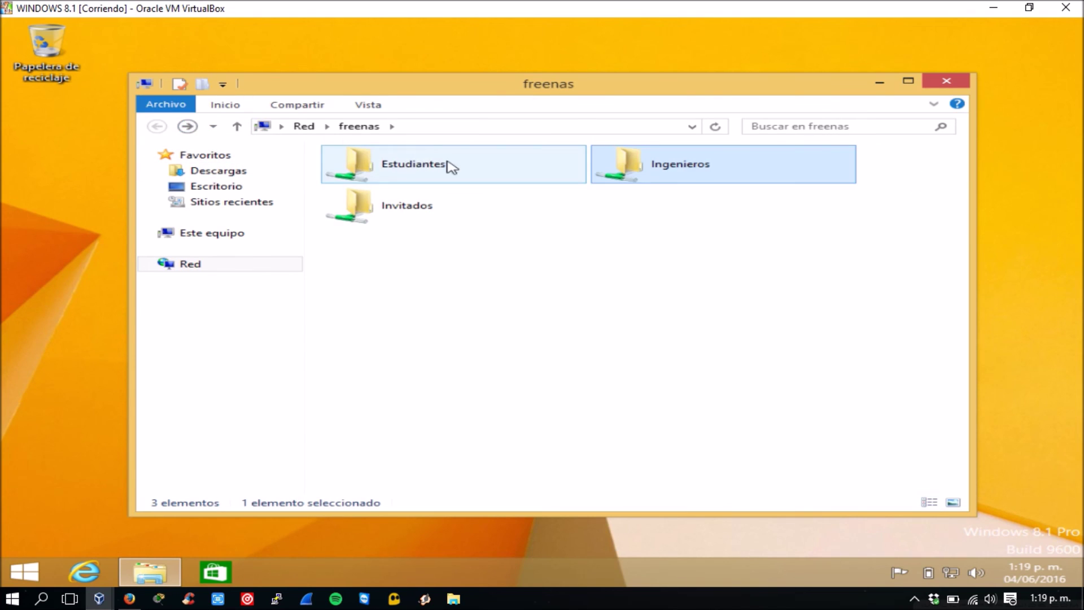
double_click(446, 163)
left_click(748, 217)
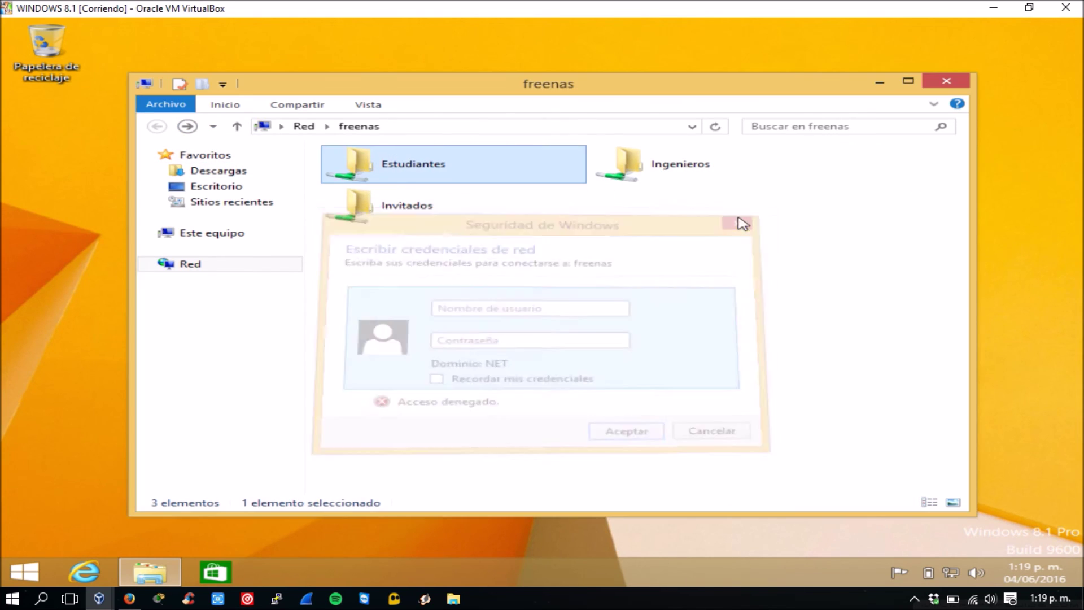
double_click(468, 207)
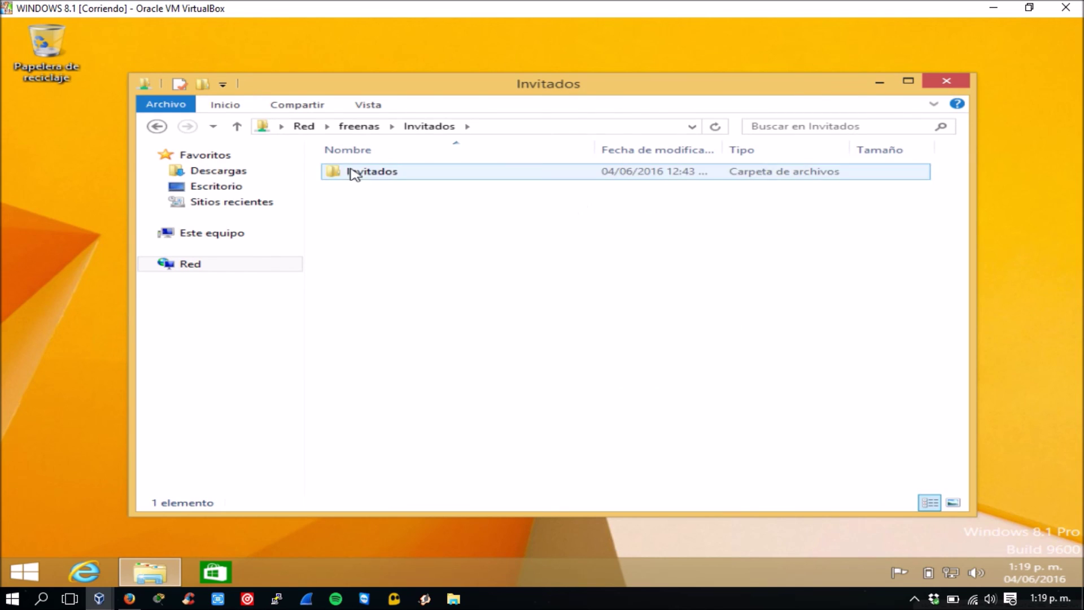
left_click(157, 125)
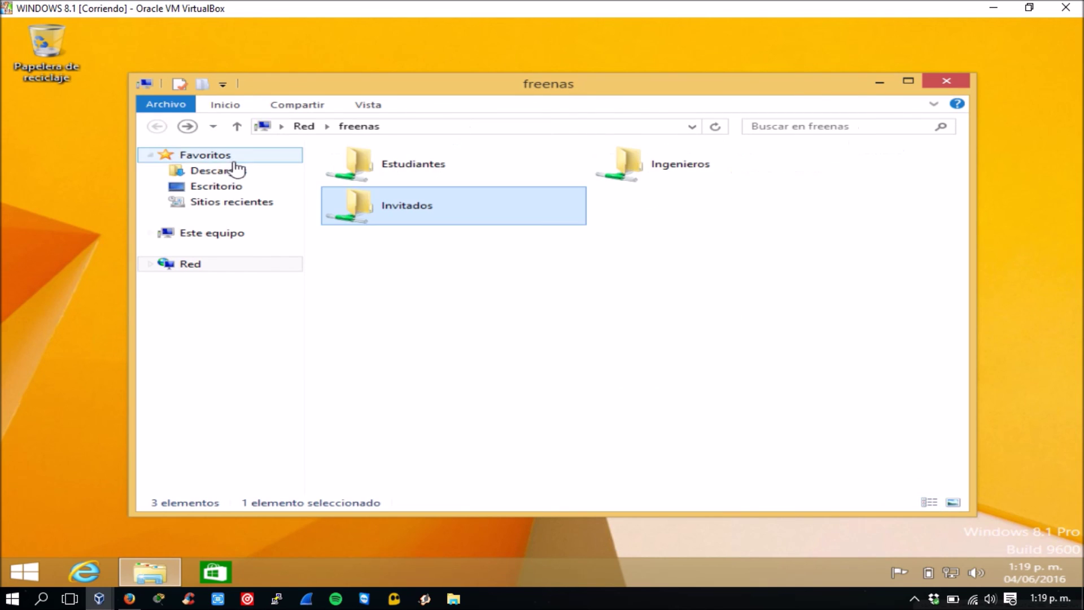
left_click(334, 295)
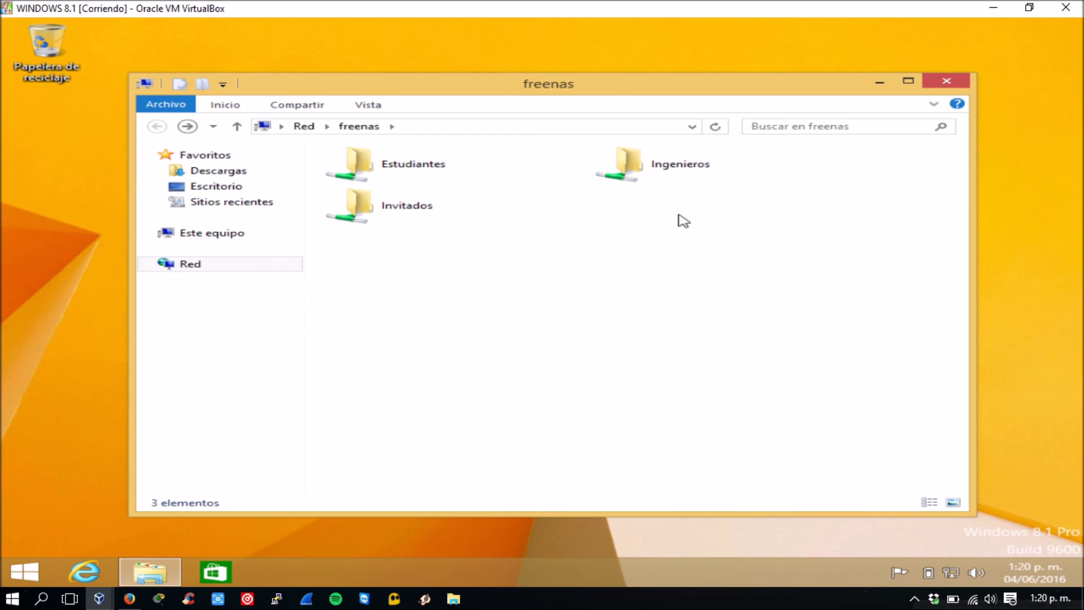